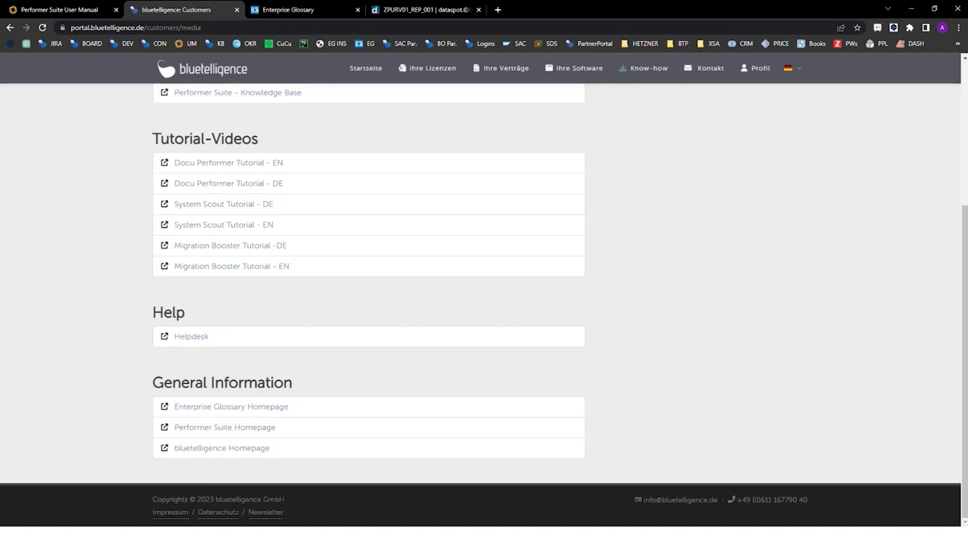
Switch to Performer Suite and check the Procurement Value SAC Dashboard story's actions in the entity list before returning to its data flow.
key(alt+Tab)
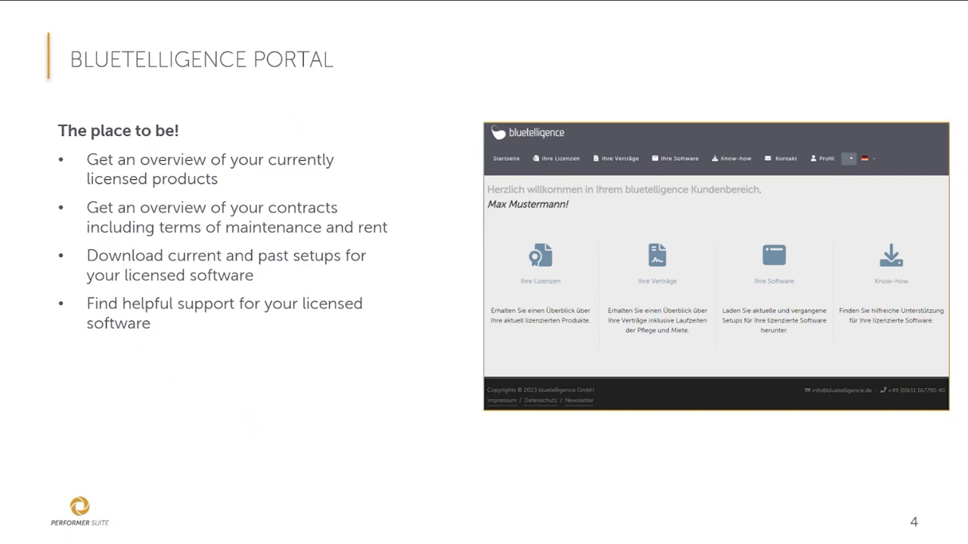
click(220, 402)
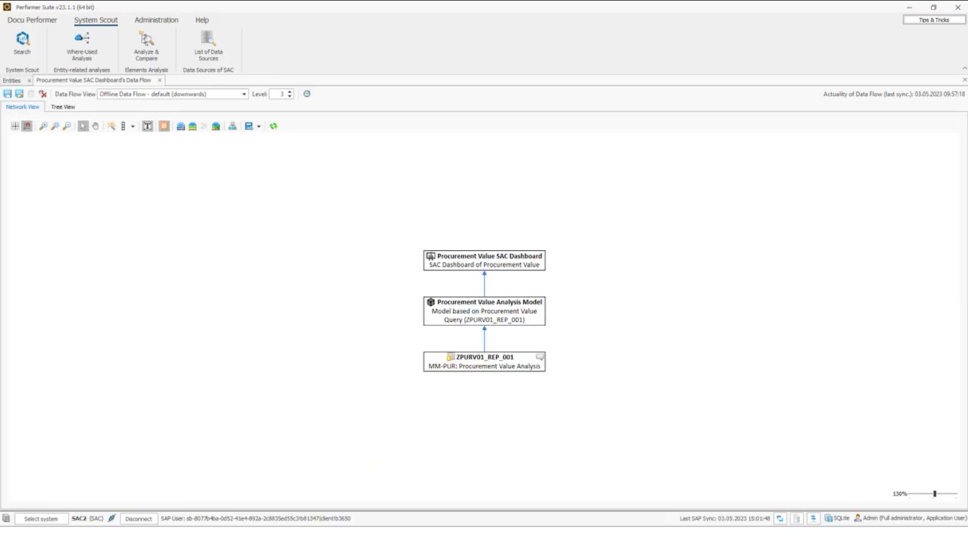
click(15, 81)
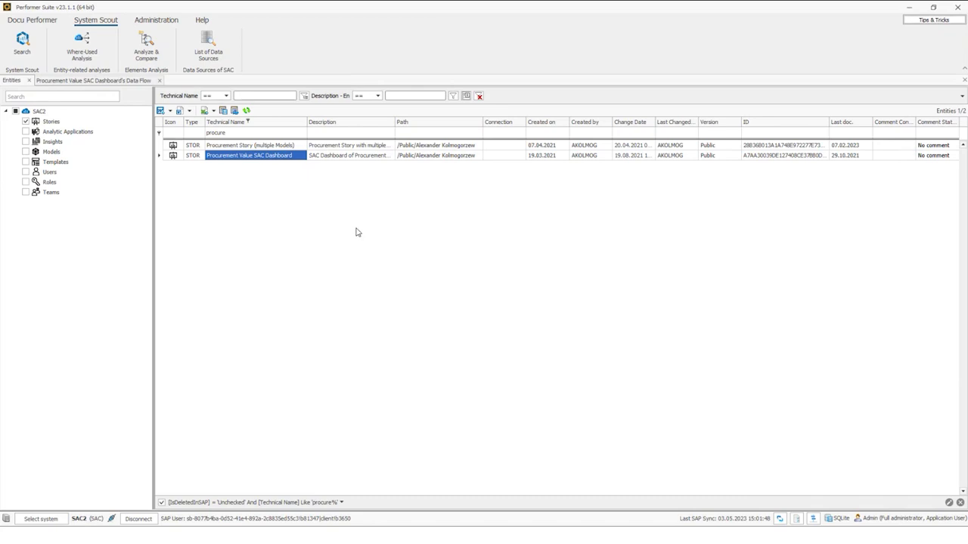
right_click(276, 156)
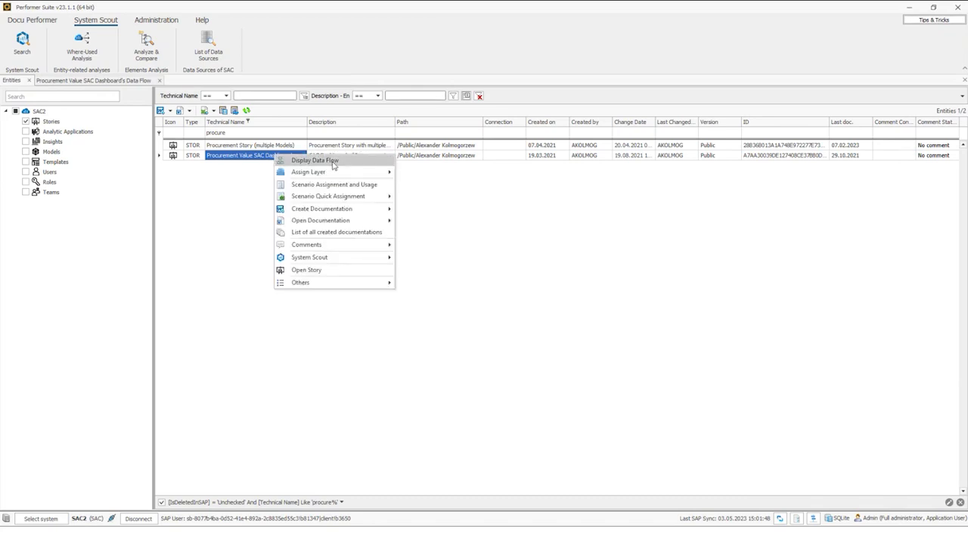
click(90, 80)
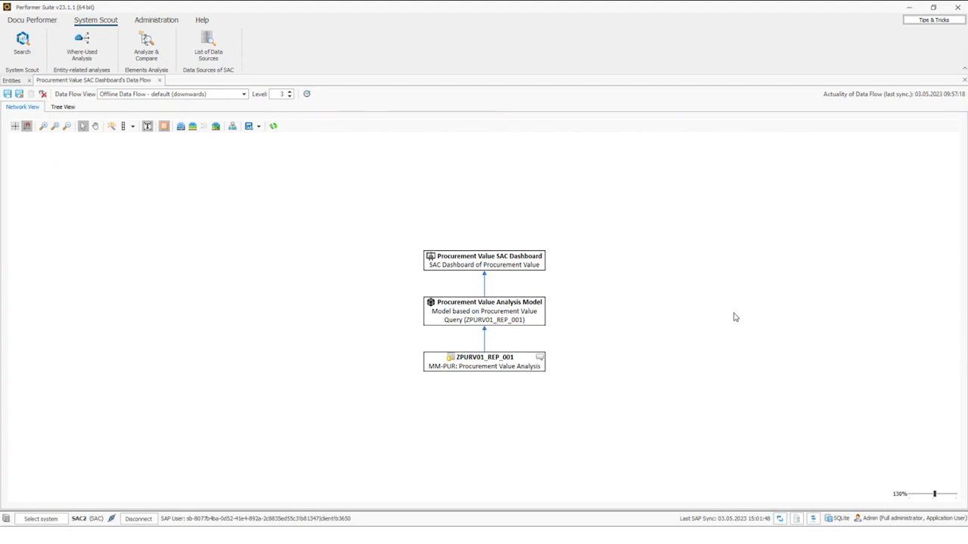
Highlight the connections between the story, the Procurement Value Analysis Model and the ZPURV01_REP_001 query in the dashboard's data flow.
click(495, 362)
click(444, 298)
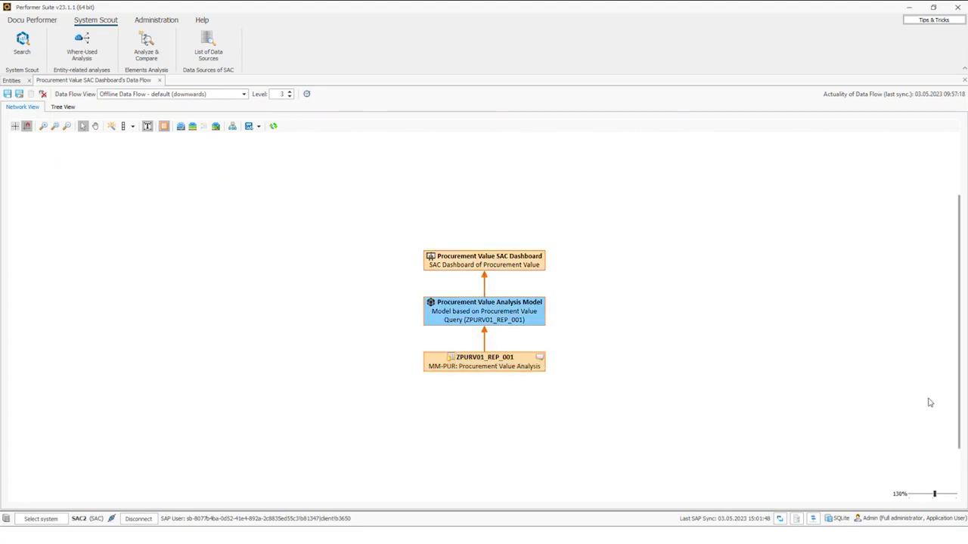
click(773, 355)
drag(327, 228, 658, 441)
click(659, 441)
drag(372, 344, 645, 418)
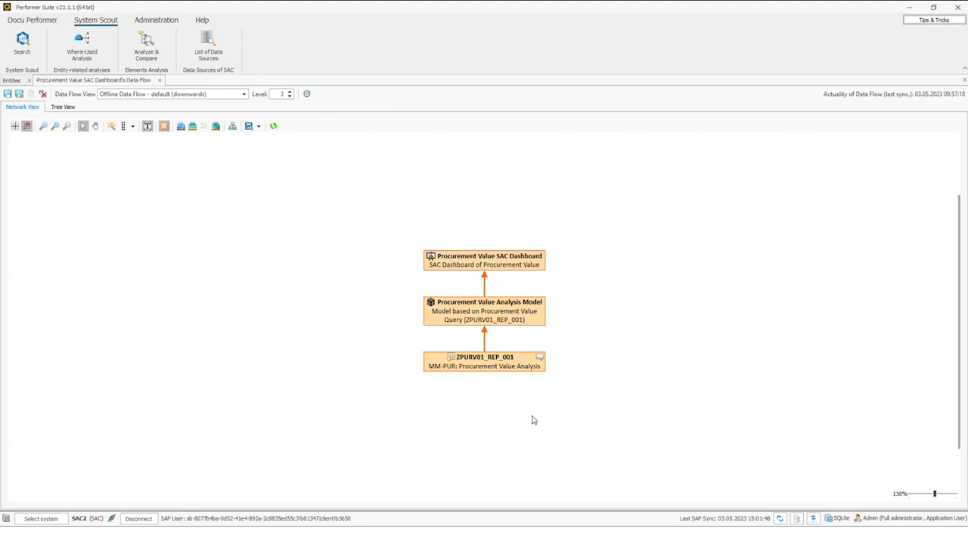
Display the data flow of the ZPURV01_REP_001 query from the dashboard's data flow diagram.
right_click(481, 367)
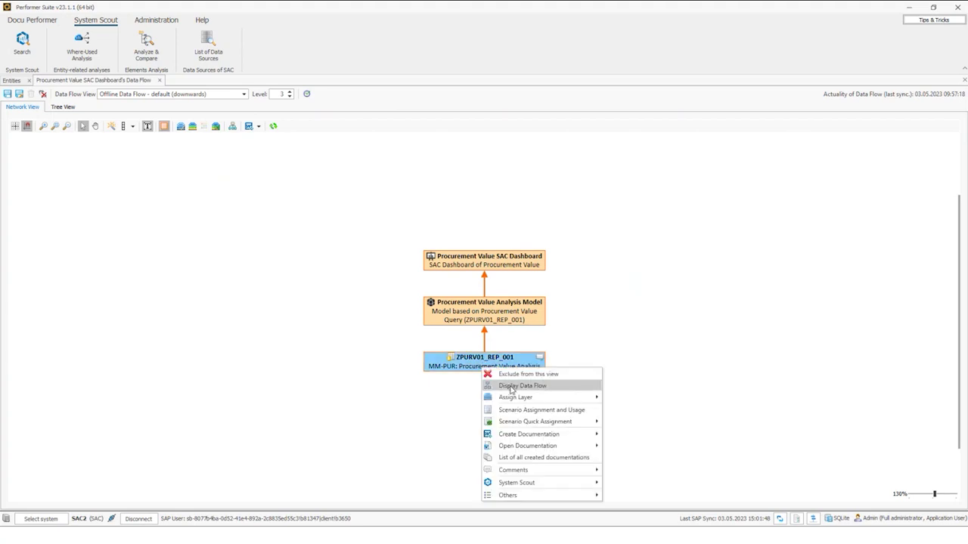
click(510, 390)
click(536, 339)
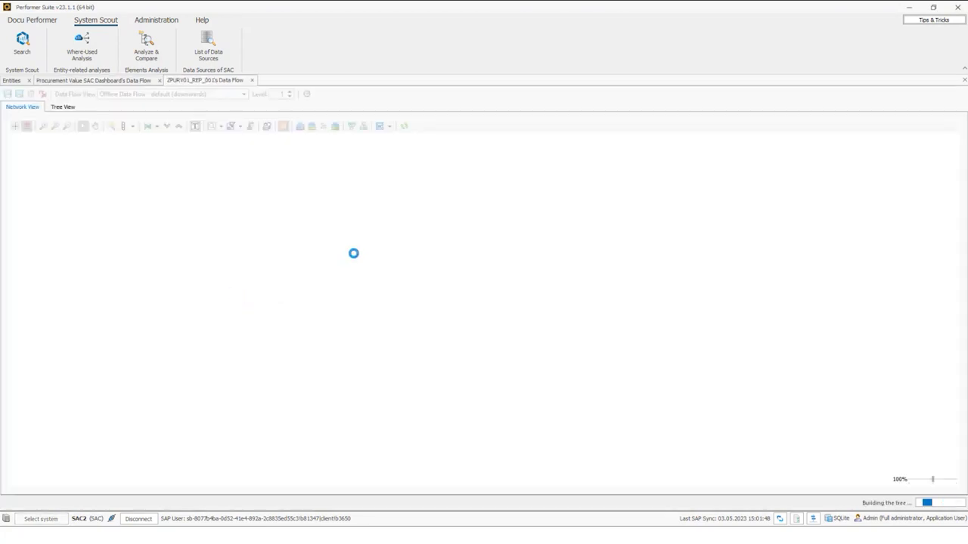
Highlight the lineage of ZPURV01 and of the PURCHASE_OVERVIEW model in the query's data flow.
click(474, 198)
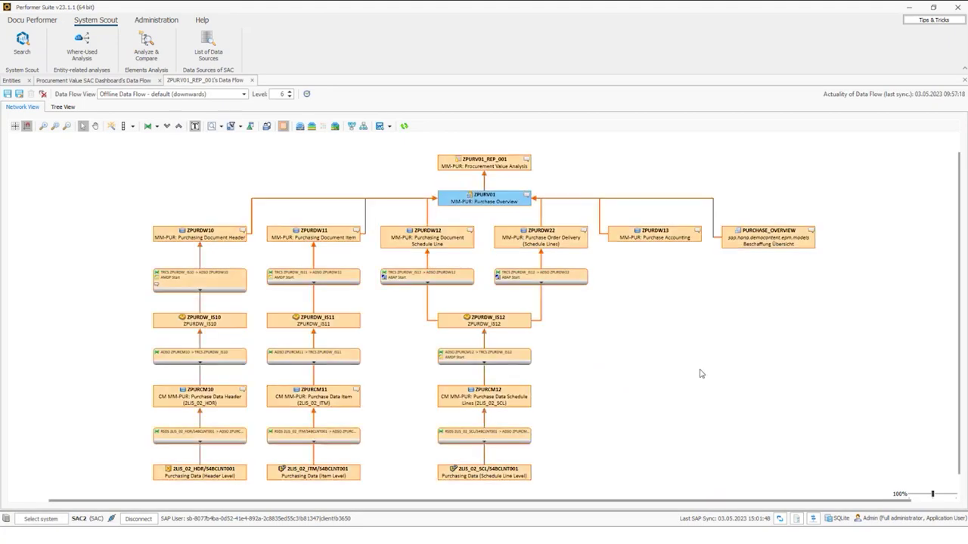
drag(104, 211, 904, 259)
click(704, 440)
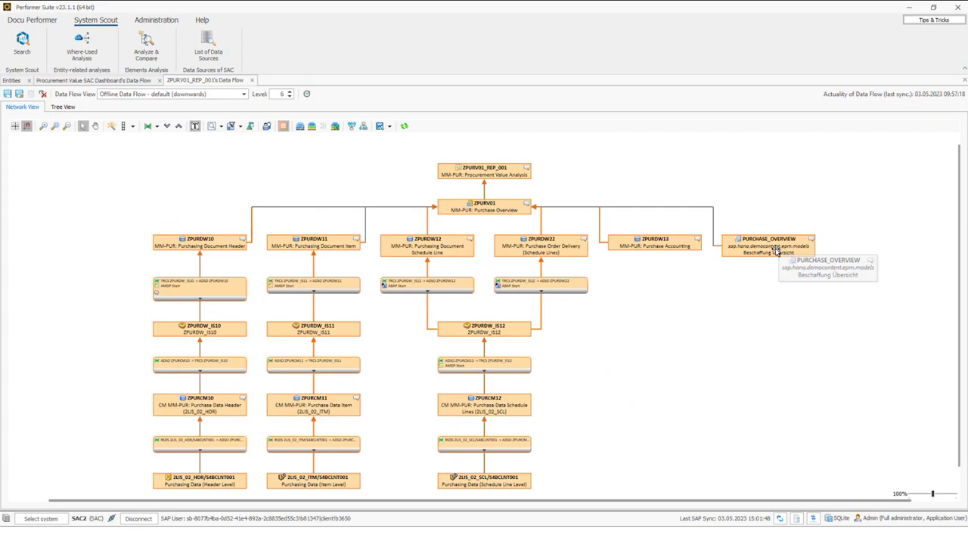
click(781, 253)
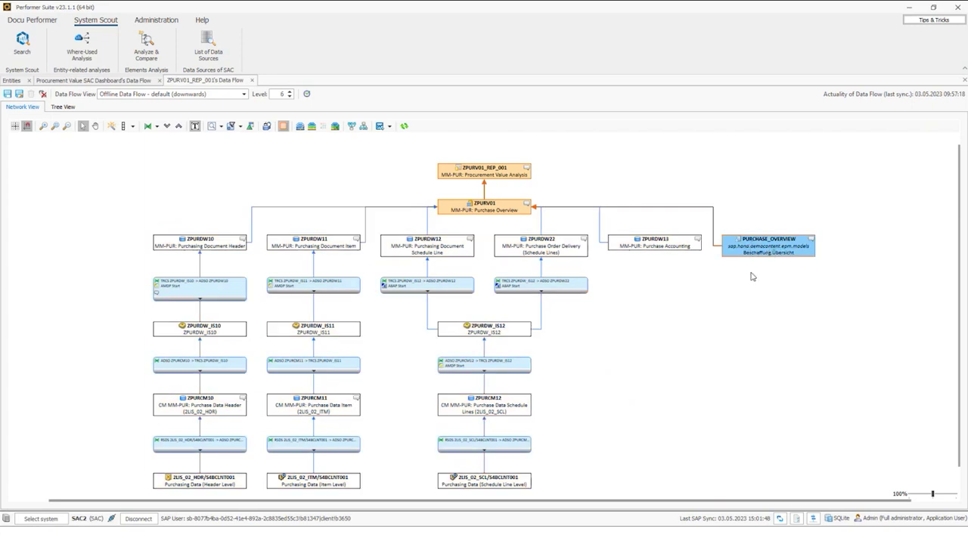
Display the data flow of the PURCHASE_OVERVIEW model from the query's data flow diagram.
right_click(756, 254)
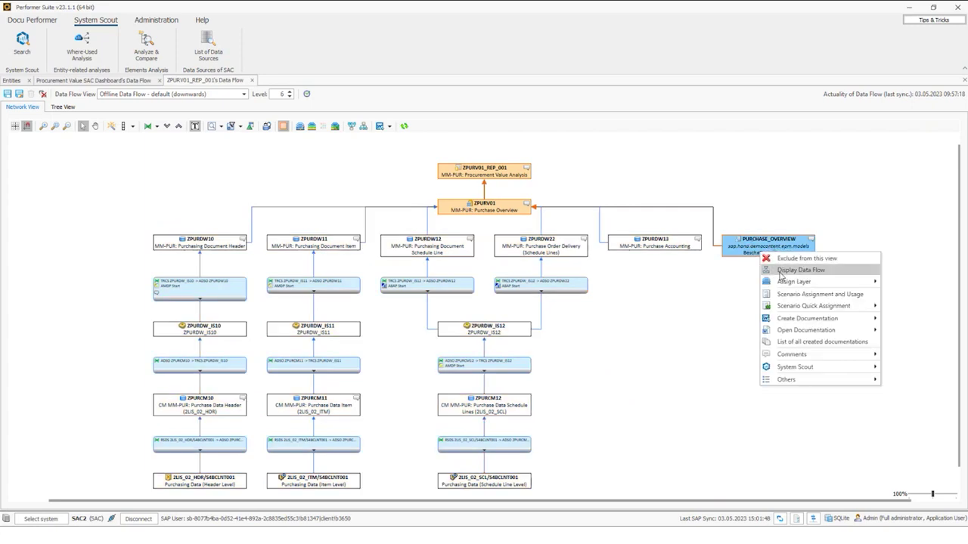
click(779, 272)
click(535, 340)
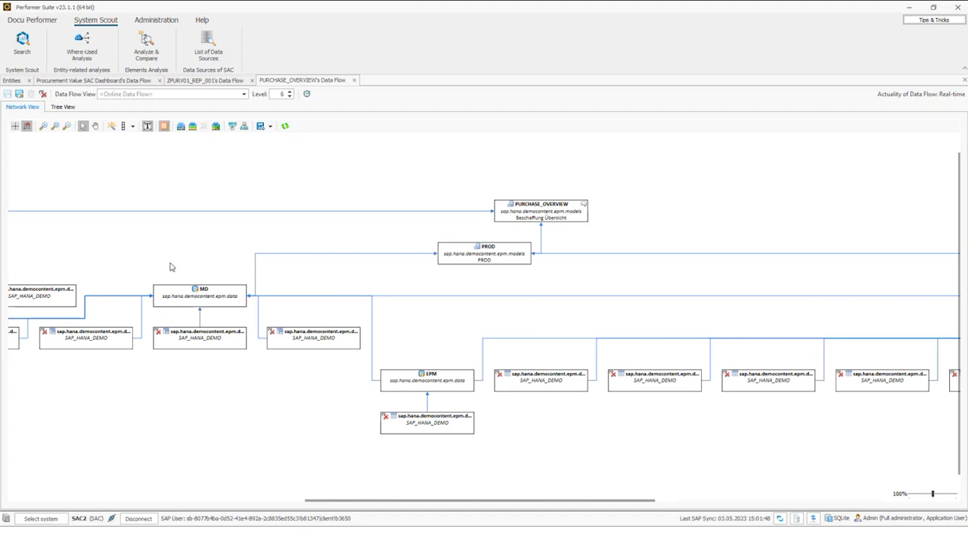
Return to the Procurement Value SAC Dashboard's data flow and extend it across all connected systems down to the sources.
click(192, 81)
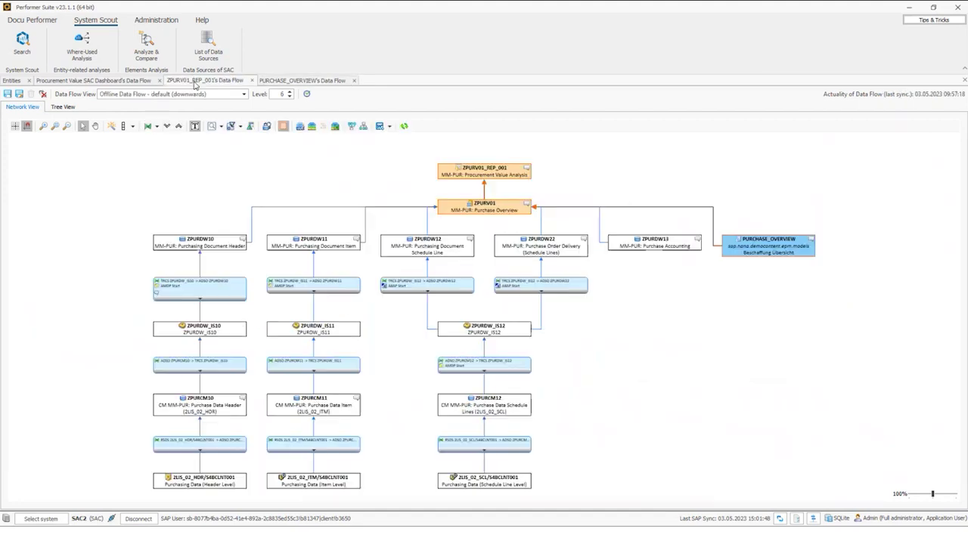
click(111, 81)
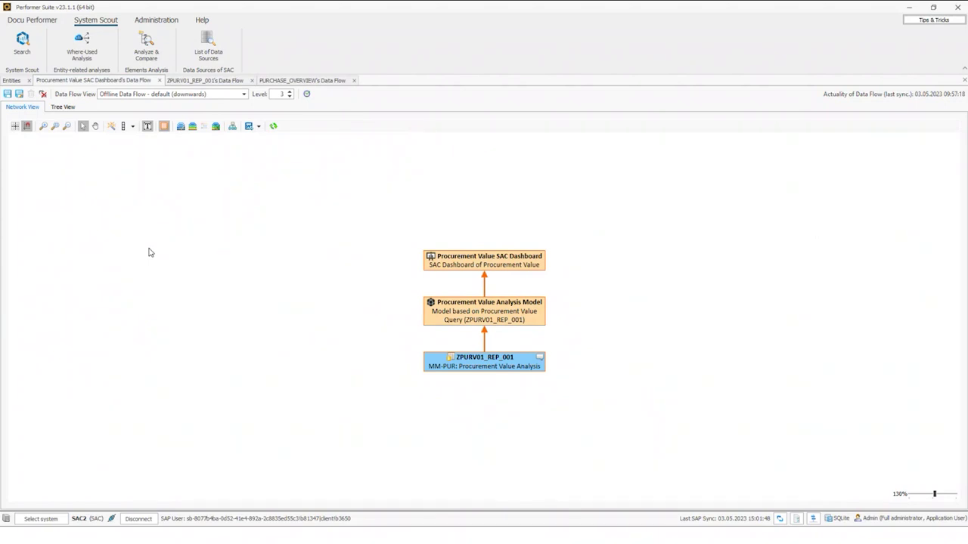
click(233, 126)
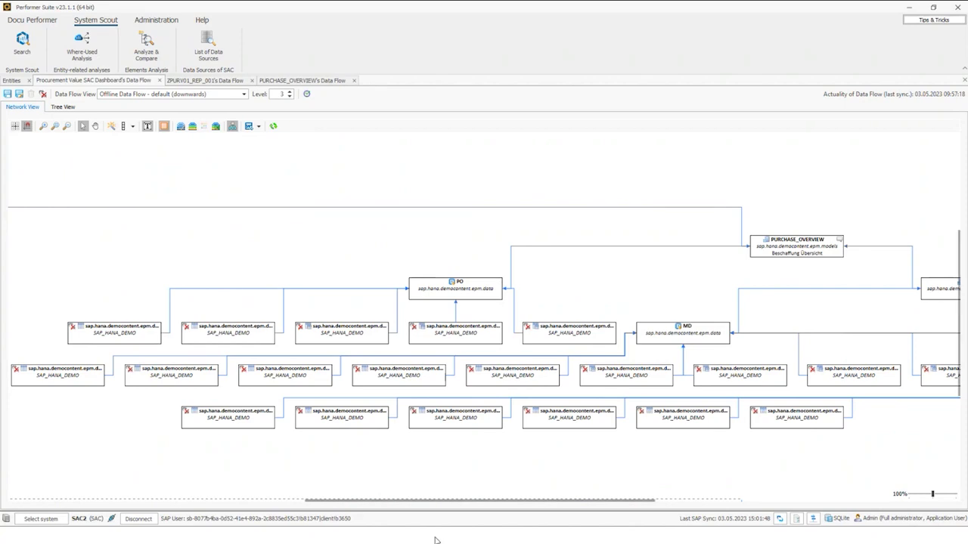
Highlight the full lineage of the ZPURV01 Purchase Overview node in the extended data flow.
drag(403, 502, 159, 492)
scroll(173, 357, up, 3)
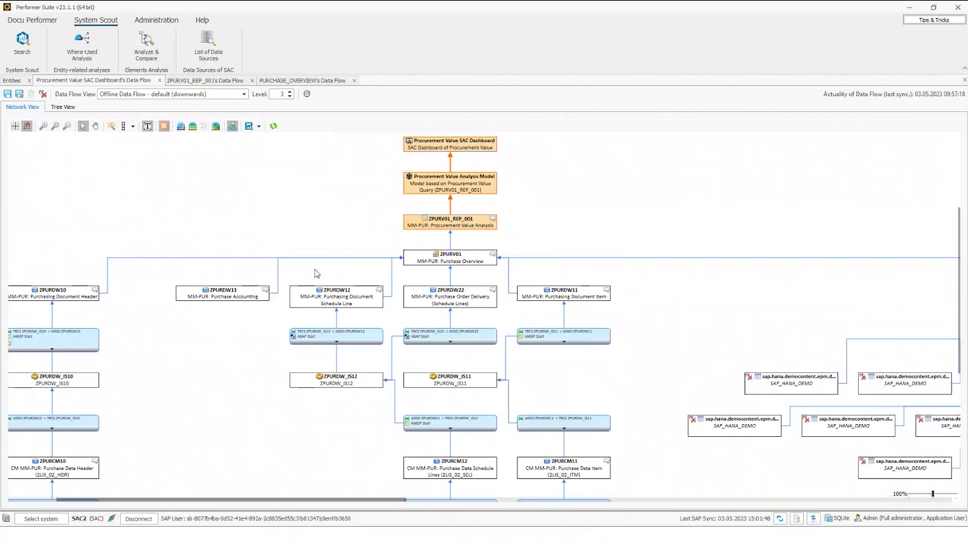
ctrl+scroll(419, 153, up, 1)
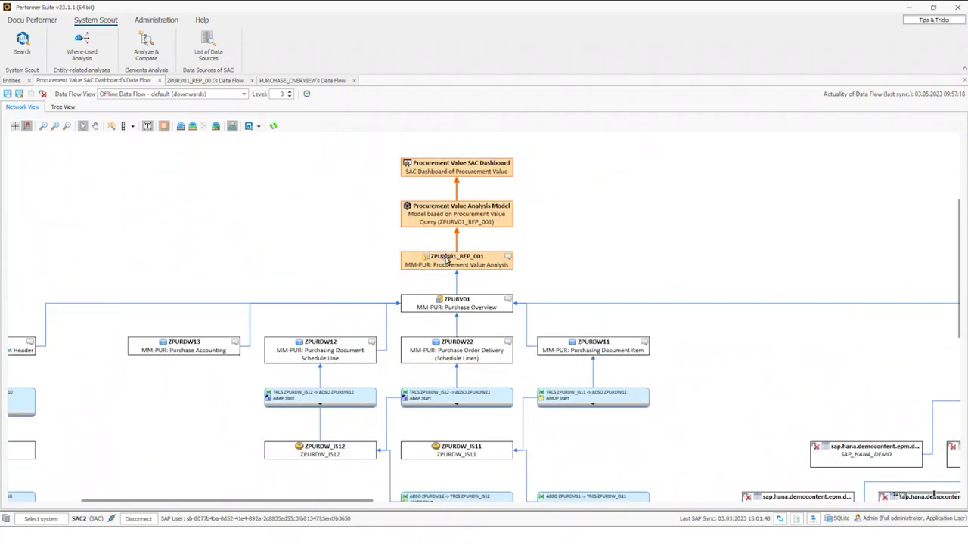
click(435, 266)
click(437, 308)
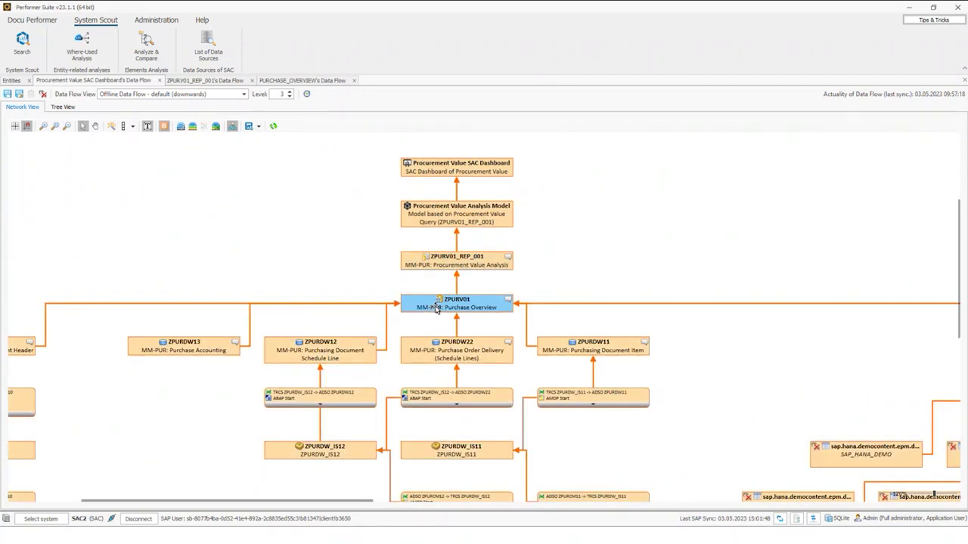
Trace the extended data flow down to the EKKO and EKPA source tables and highlight the PURCHASE_OVERVIEW model's lineage.
scroll(439, 314, down, 1)
drag(322, 501, 278, 501)
scroll(617, 197, down, 5)
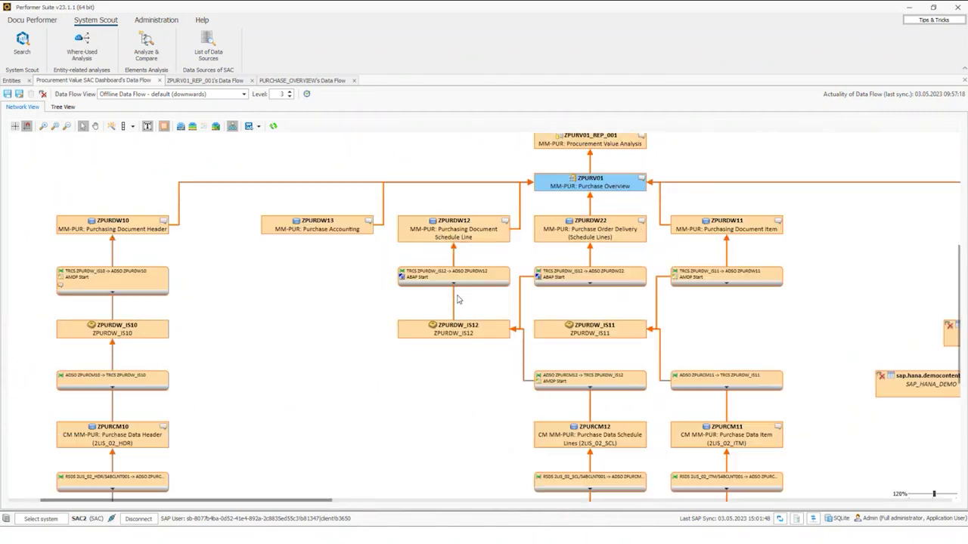
scroll(616, 197, down, 4)
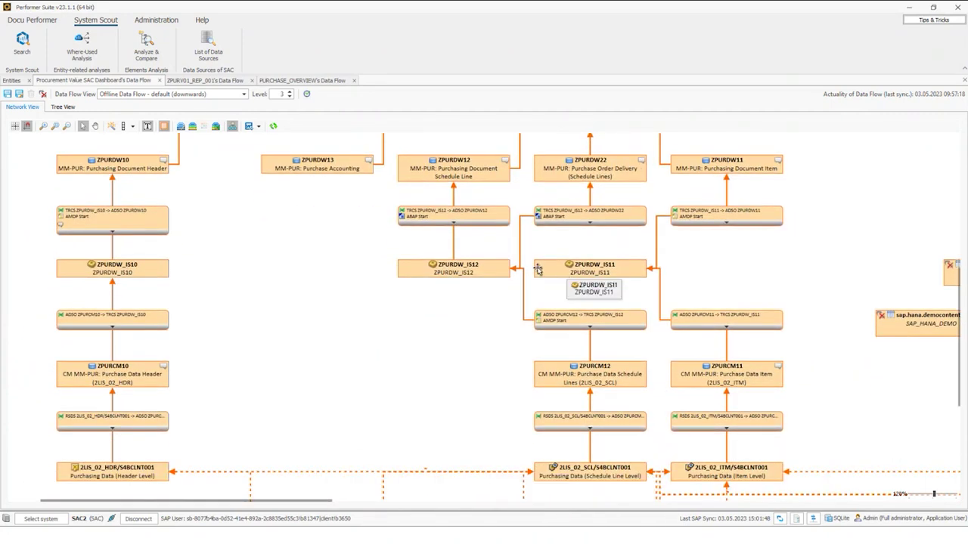
drag(187, 434, 869, 505)
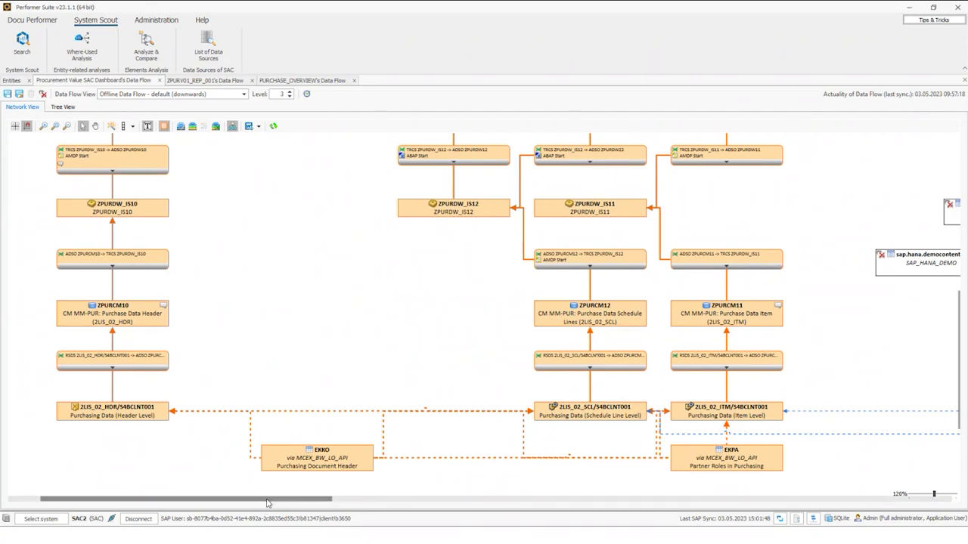
drag(266, 503, 586, 499)
scroll(484, 397, up, 3)
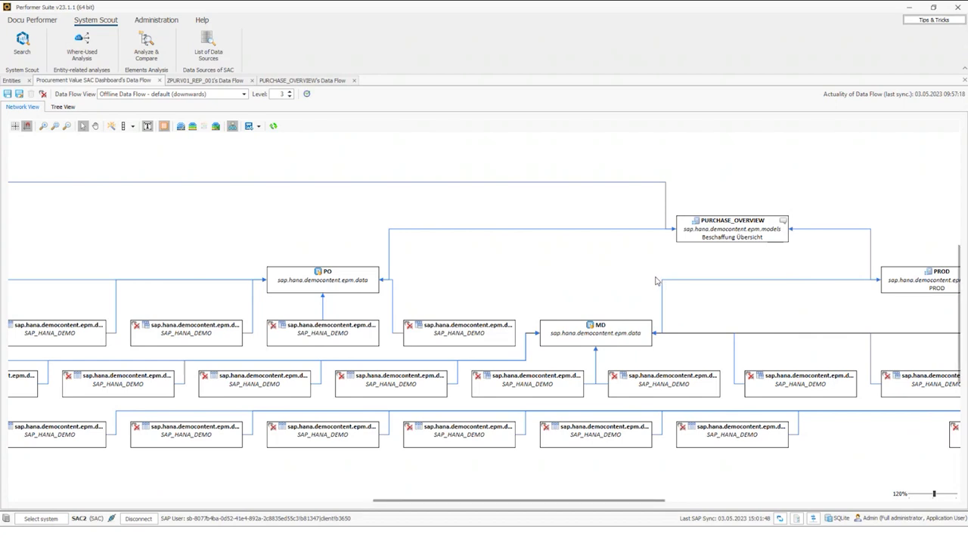
right_click(722, 226)
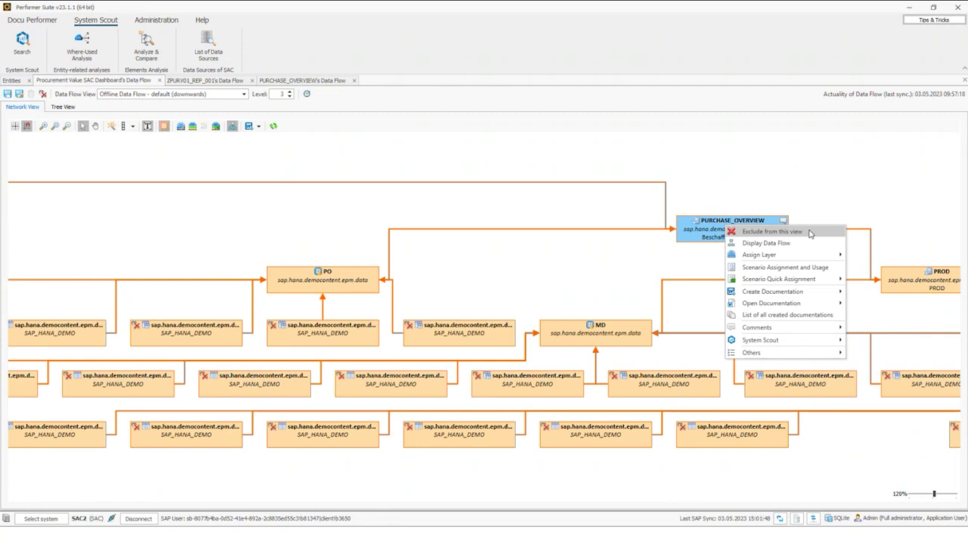
click(566, 212)
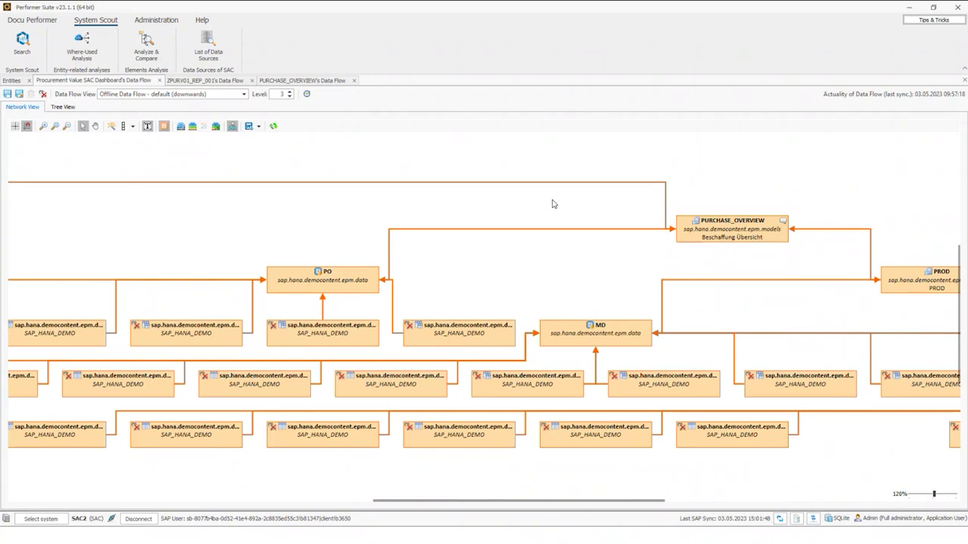
Show the dashboard's data flow as a tree and collapse the expanded branches directly beneath MM-PUR: Purchase Overview (ZPURV01).
click(62, 106)
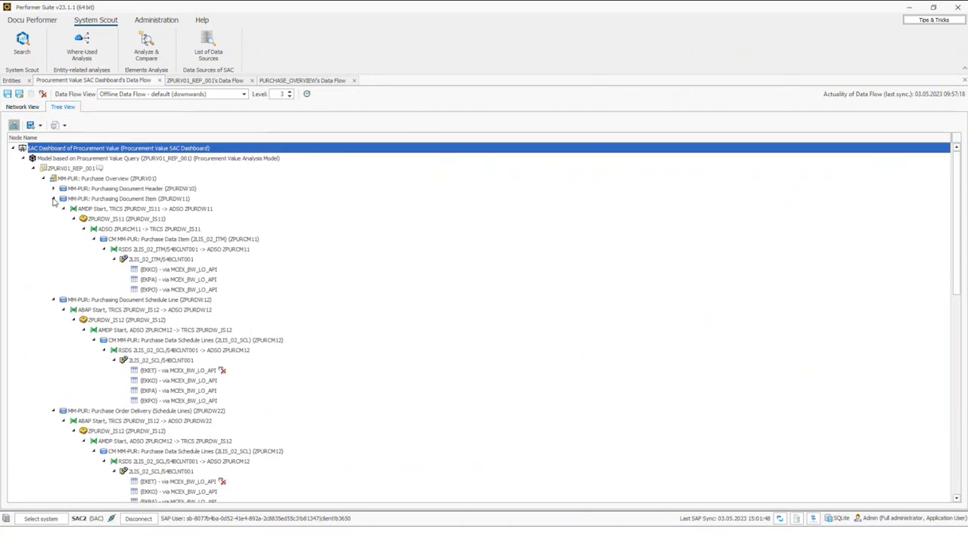
click(53, 198)
click(53, 208)
click(53, 219)
click(53, 229)
click(53, 239)
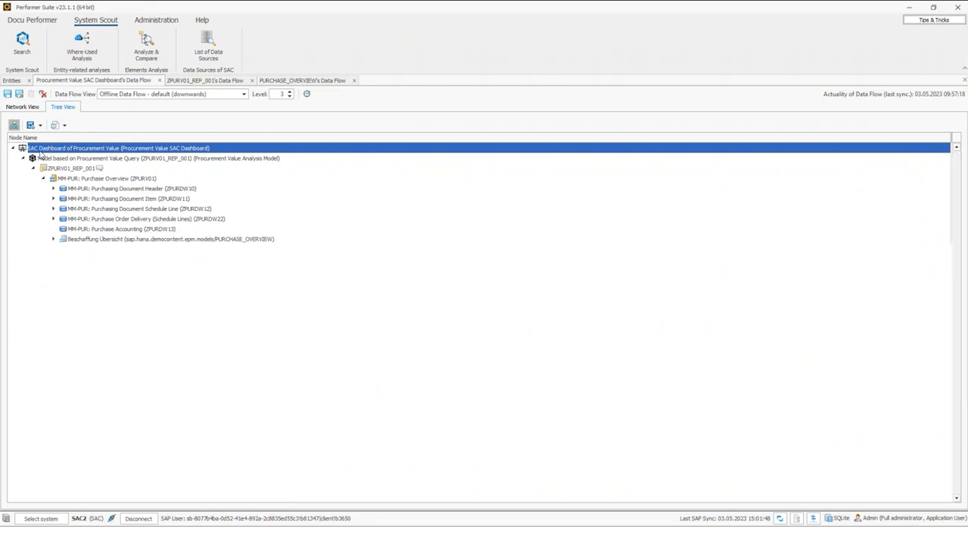
Walk through the tree from the Procurement Value Analysis Model via ZPURV01_REP_001 and ZPURV01 to the PURCHASE_OVERVIEW node.
click(56, 160)
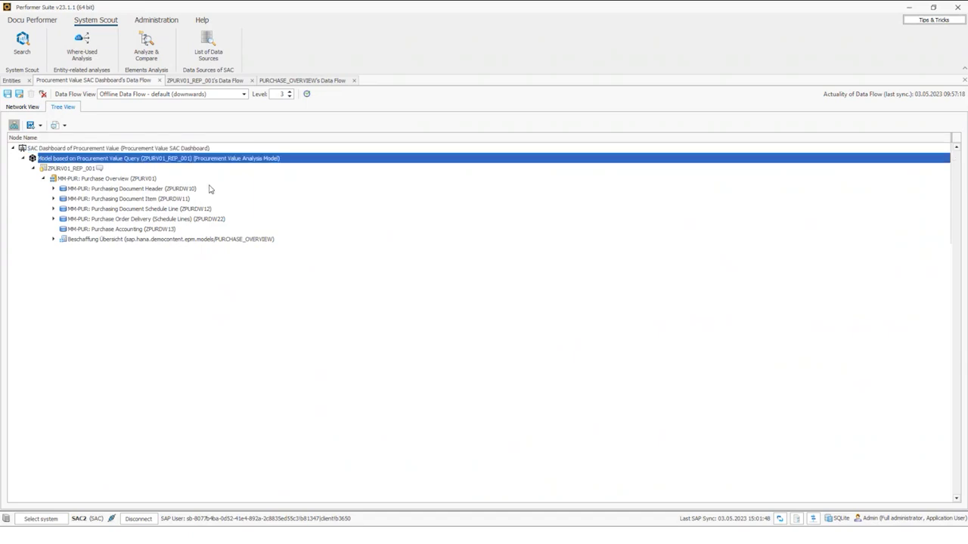
click(68, 170)
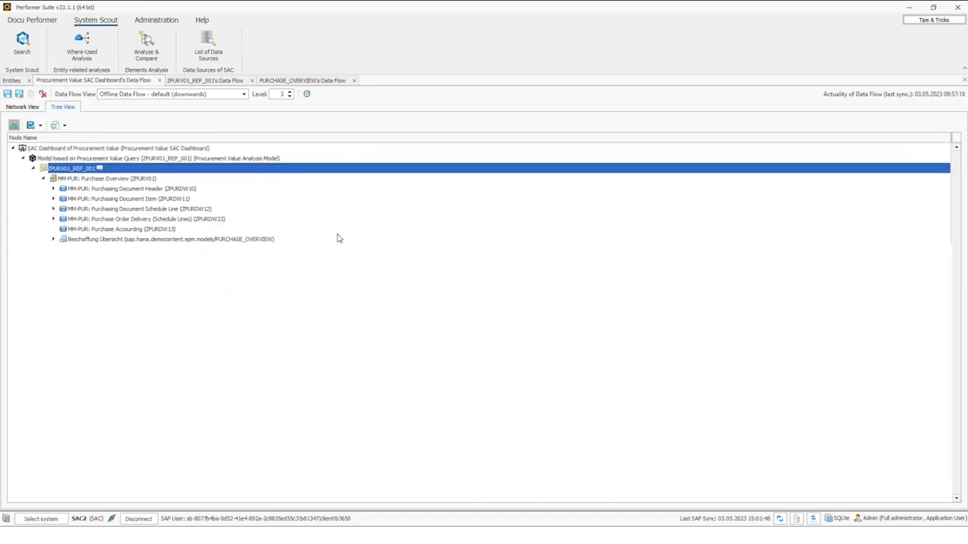
click(67, 180)
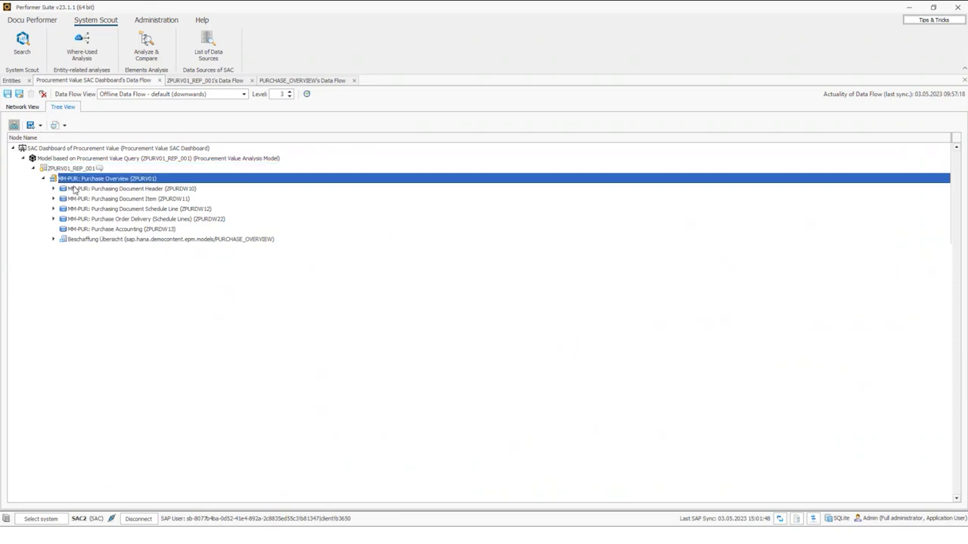
click(73, 199)
click(79, 229)
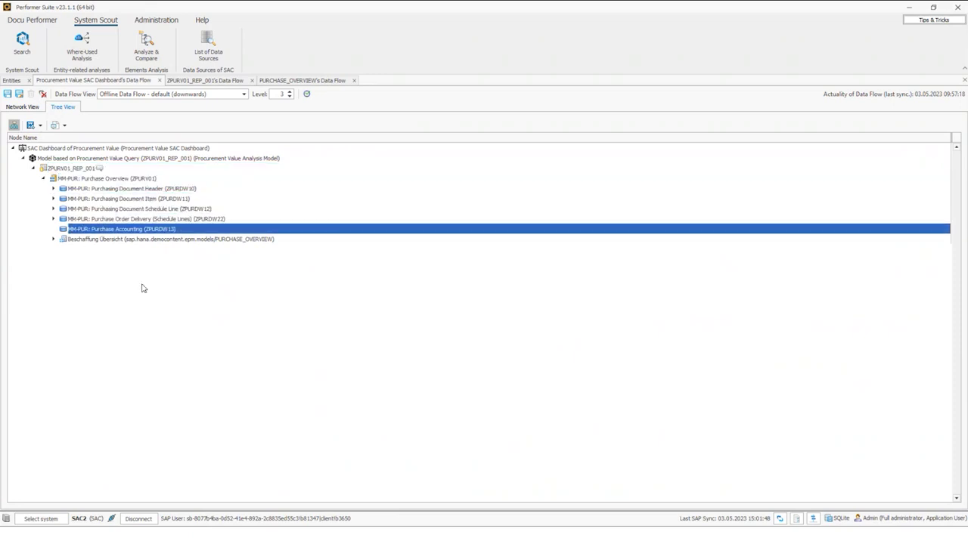
click(87, 241)
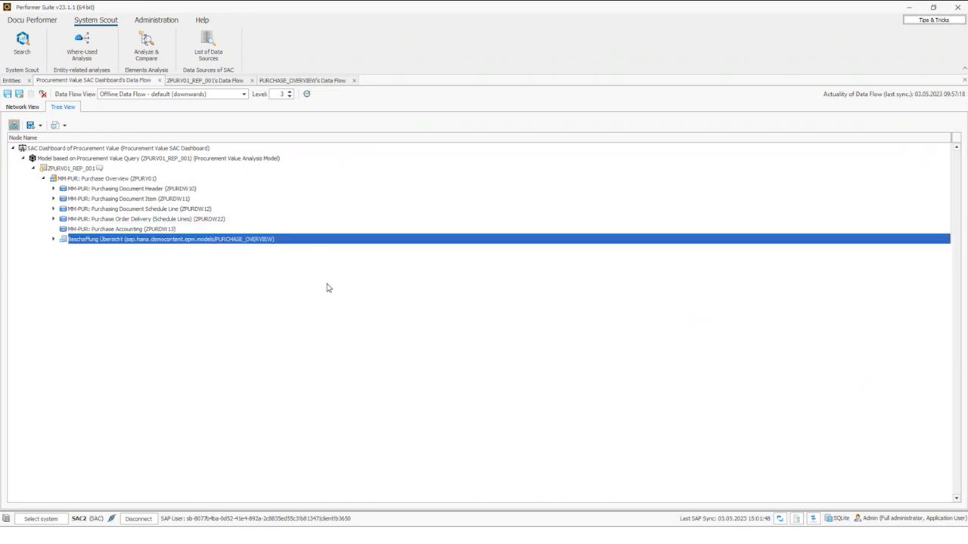
Expand the Purchasing Document Header (ZPURDW10) branch and select its 2LIS_02_HDR/S4BCLNT001 source.
click(53, 189)
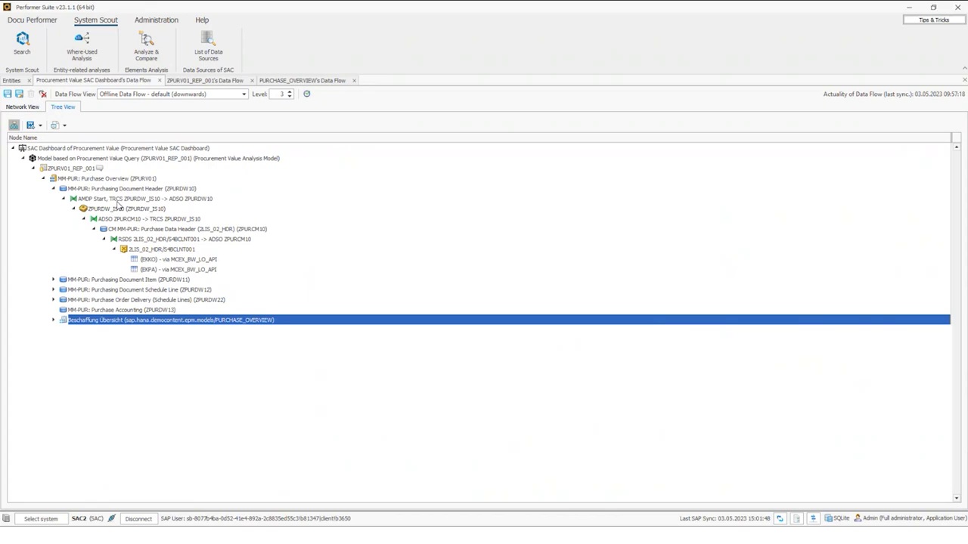
click(155, 249)
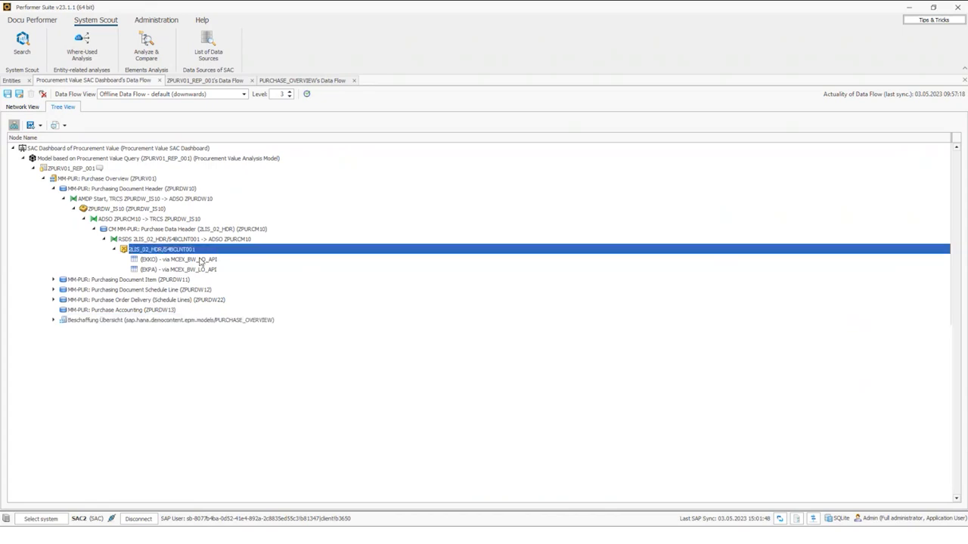
Select the EKKO source table, expand the PURCHASE_OVERVIEW branch and review its underlying HANA models and tables.
click(199, 260)
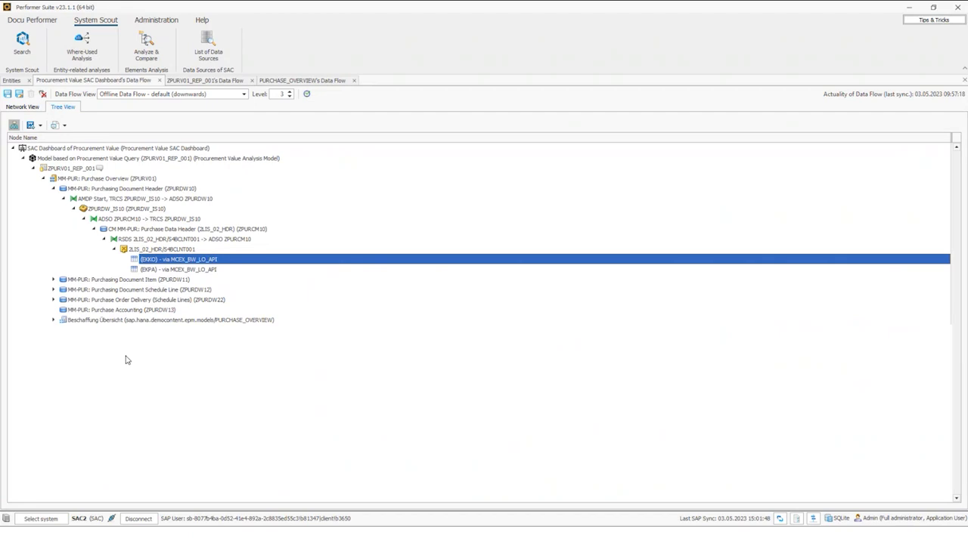
click(53, 323)
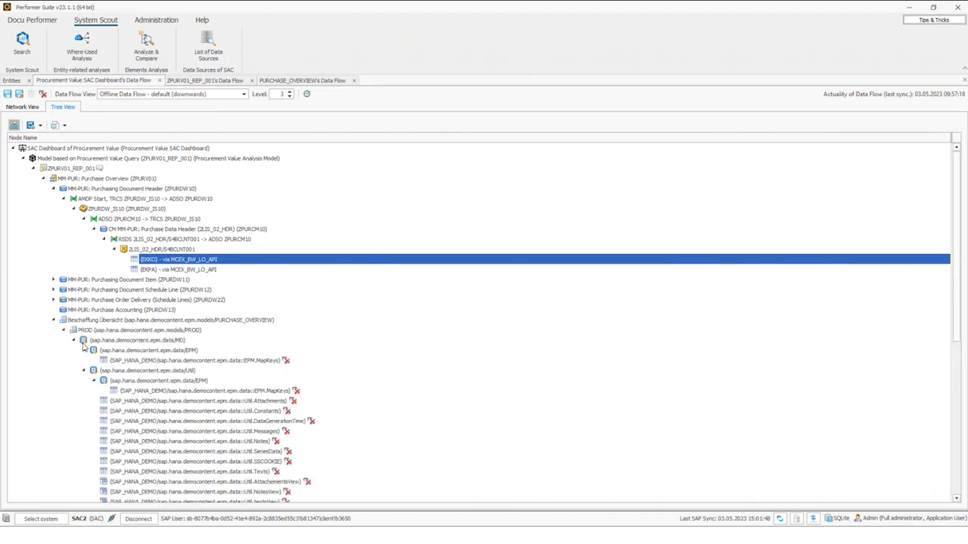
scroll(249, 361, down, 4)
scroll(327, 375, down, 4)
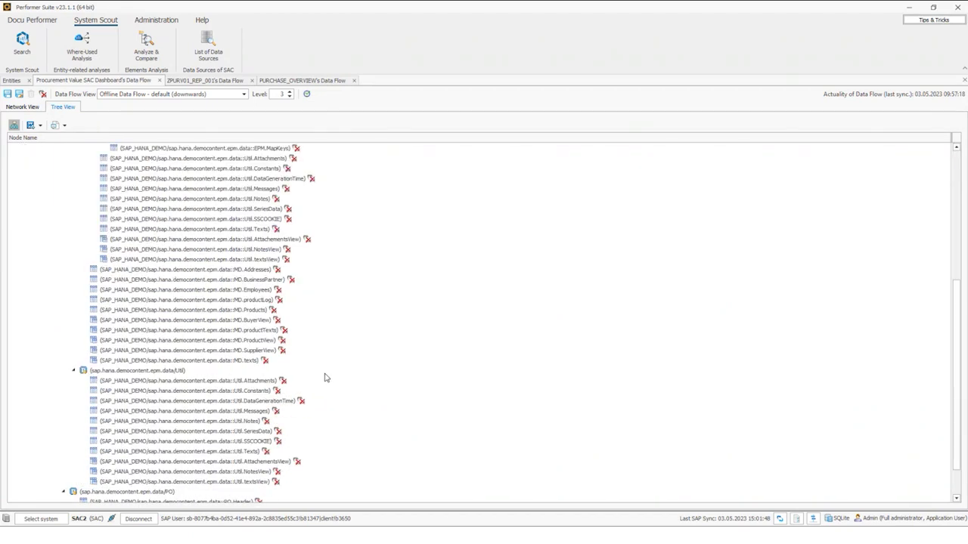
scroll(325, 374, up, 8)
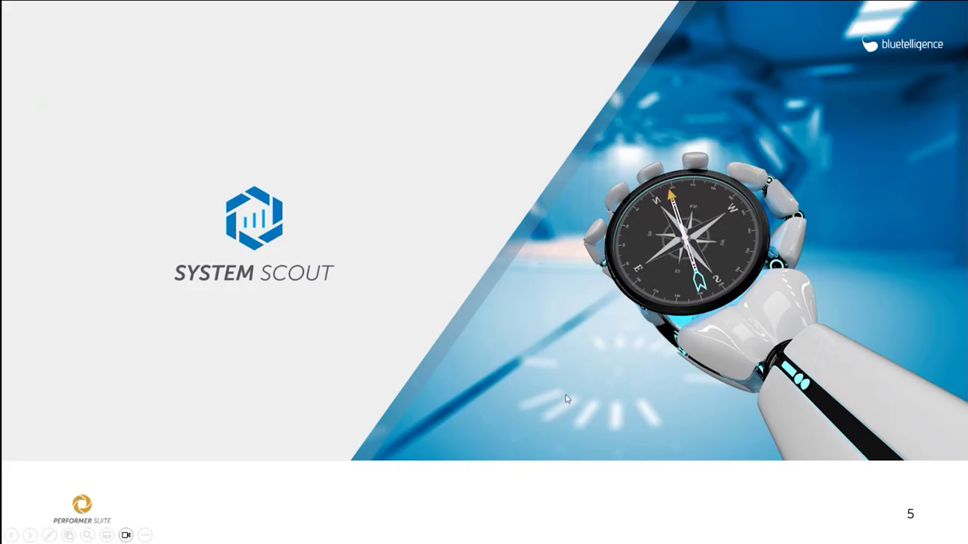
Switch back to Performer Suite and show the dashboard's data flow as a network.
click(454, 368)
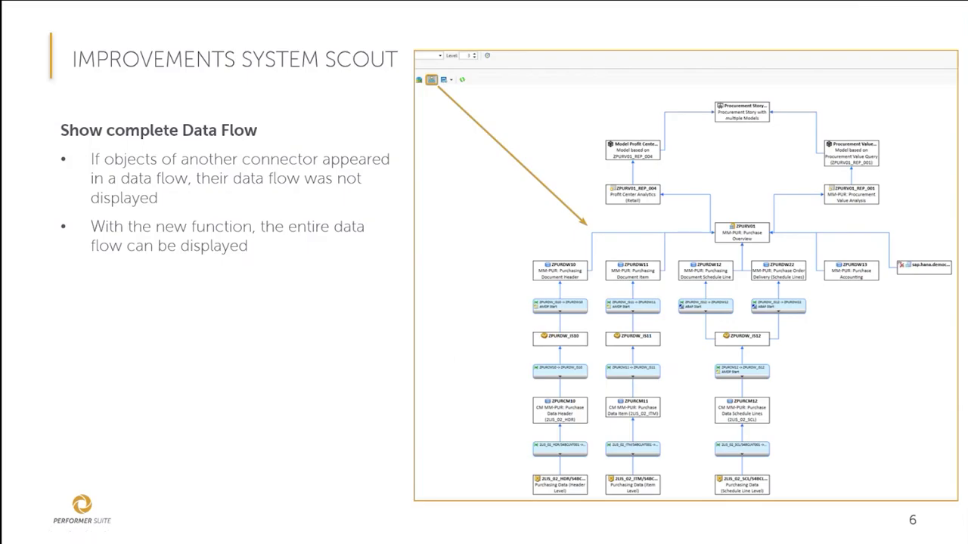
key(alt+Tab)
click(15, 108)
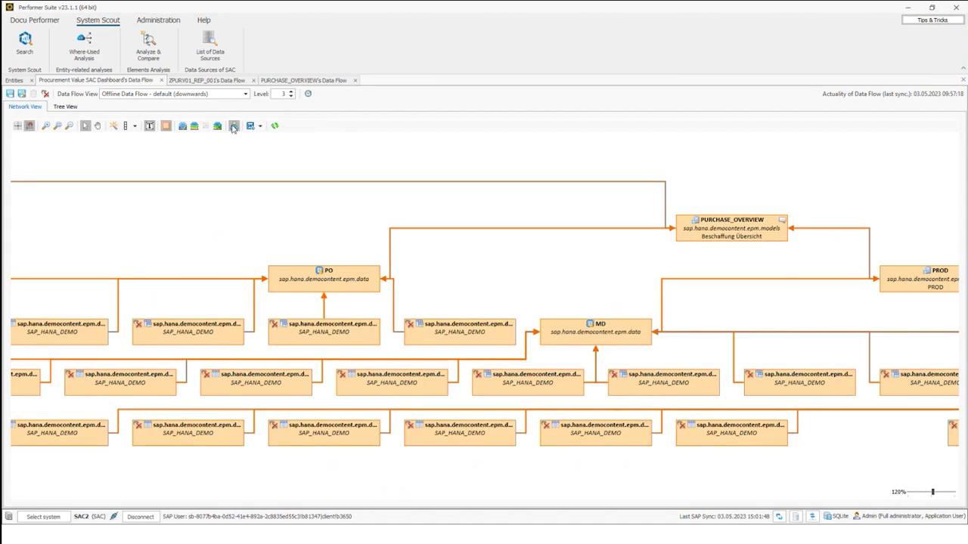
Look up the HANA schema and source system mapping options among the SAP systems administration functions.
click(158, 19)
click(322, 57)
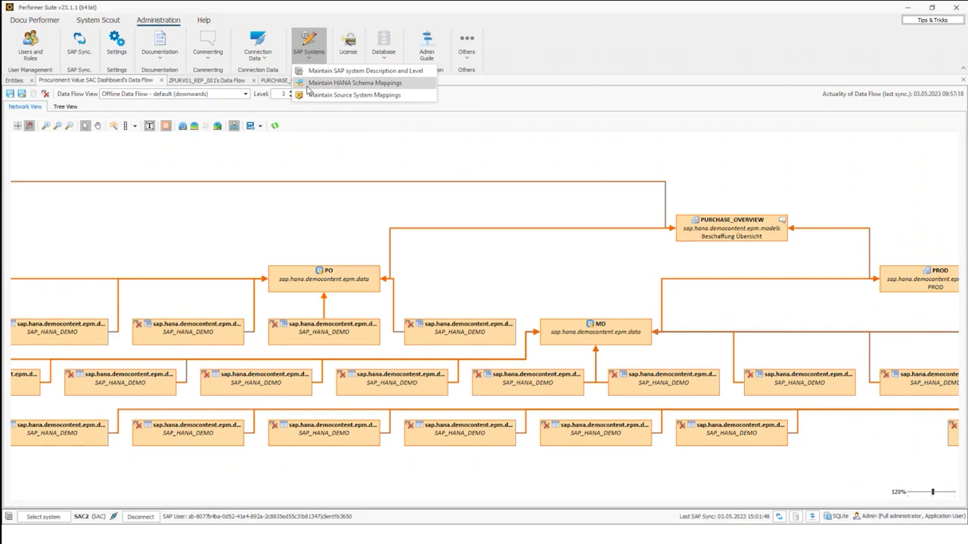
click(347, 218)
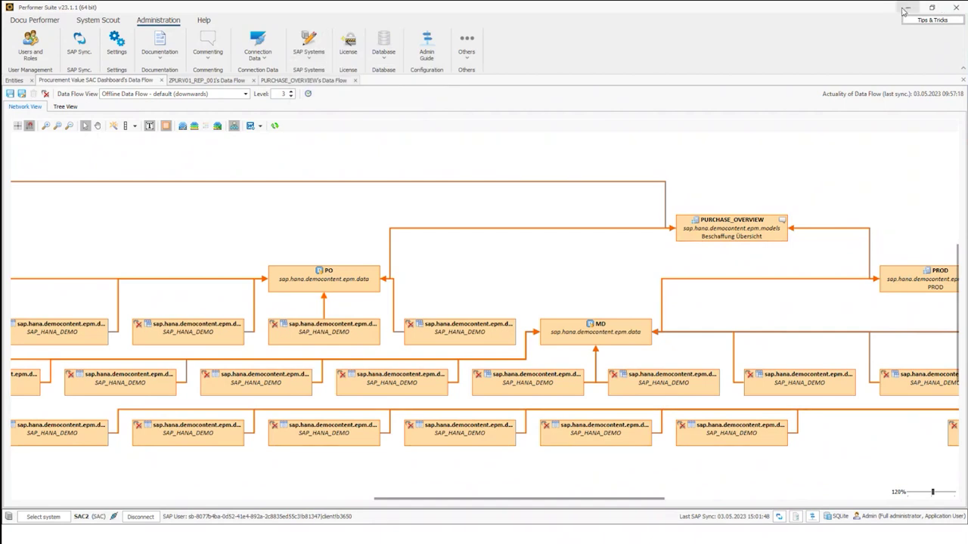
click(907, 7)
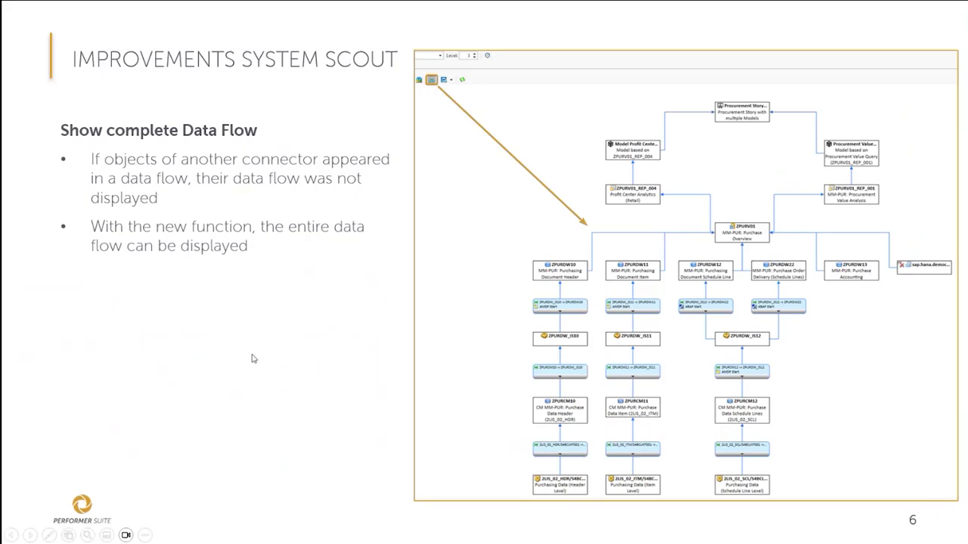
click(252, 359)
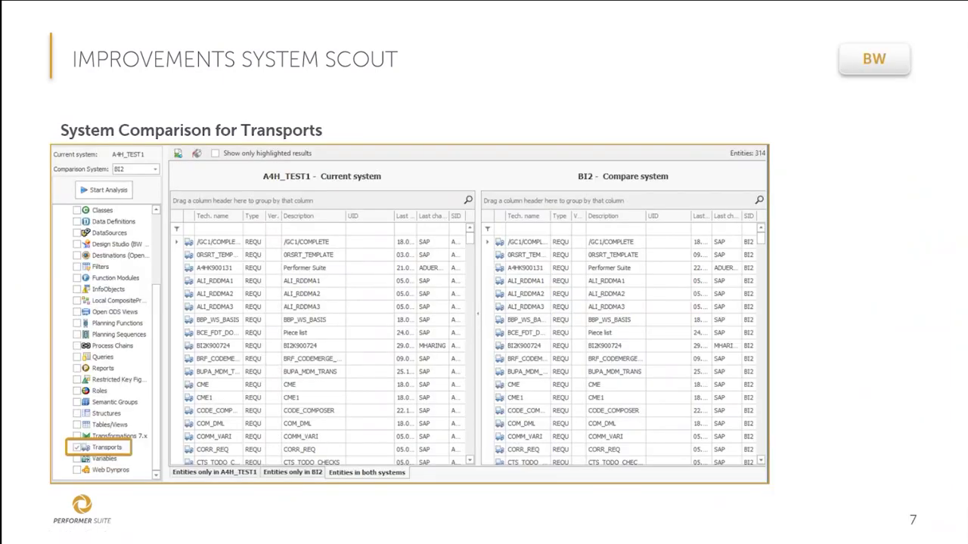
Switch back to Performer Suite and select the Business Warehouse system A4H.
key(alt+Tab)
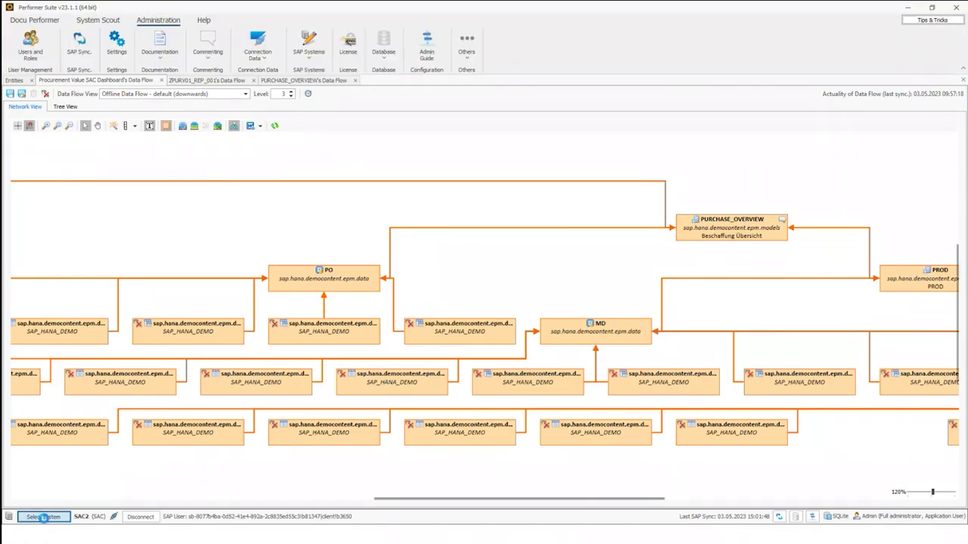
click(44, 517)
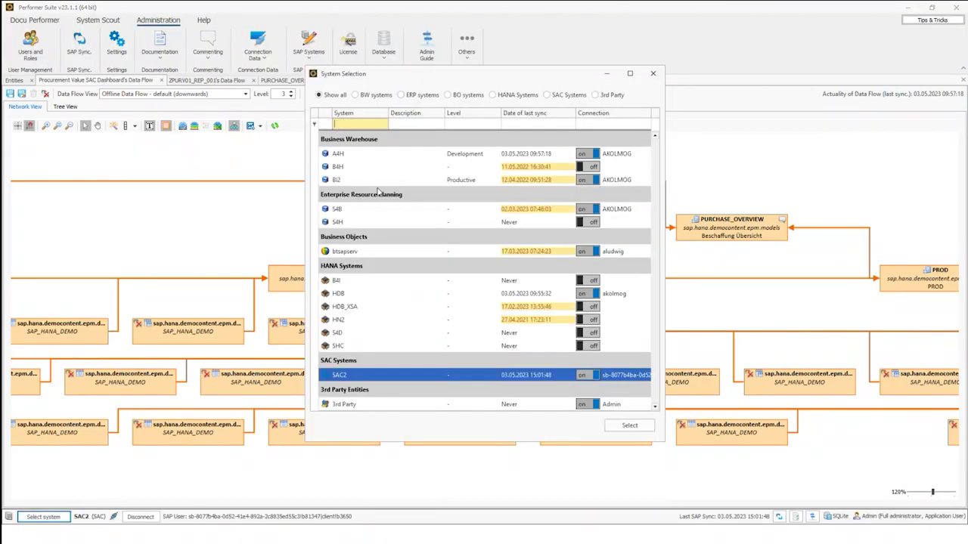
click(340, 156)
double_click(341, 157)
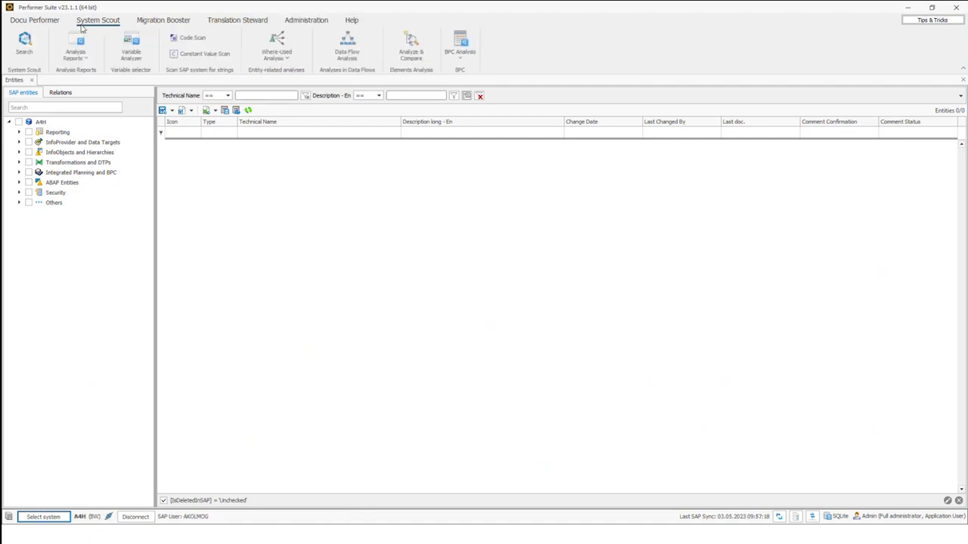
Run a System Comparison analysis for Transports between A4H and the comparison system BI2.
click(76, 53)
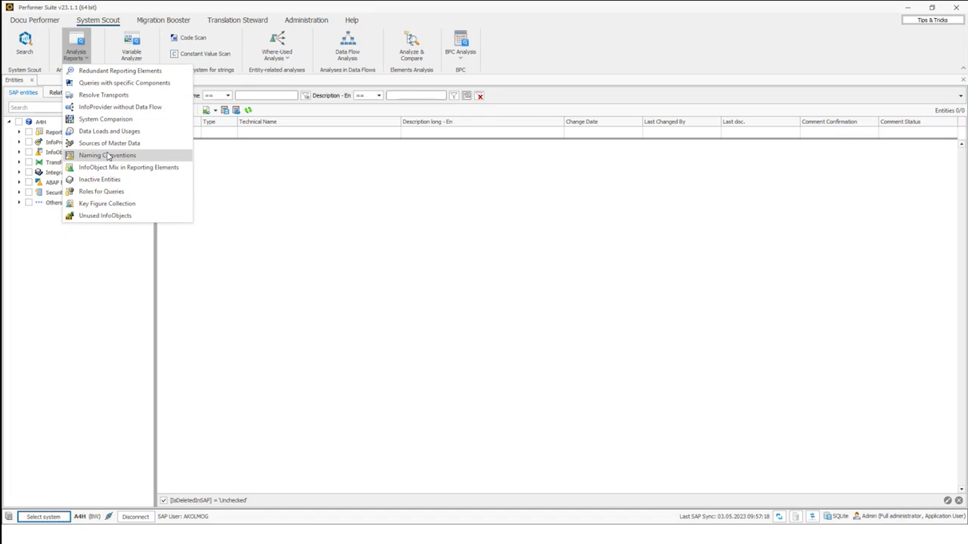
click(112, 119)
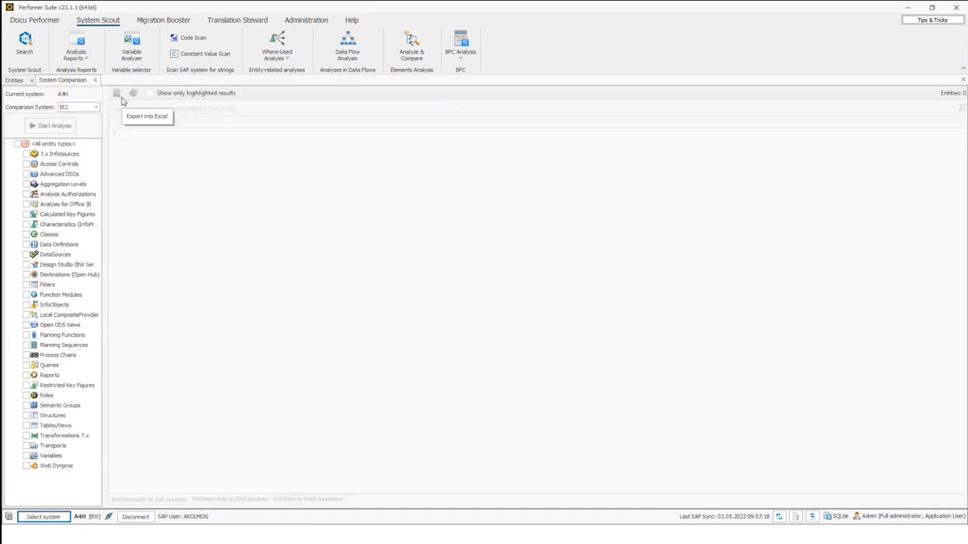
click(26, 445)
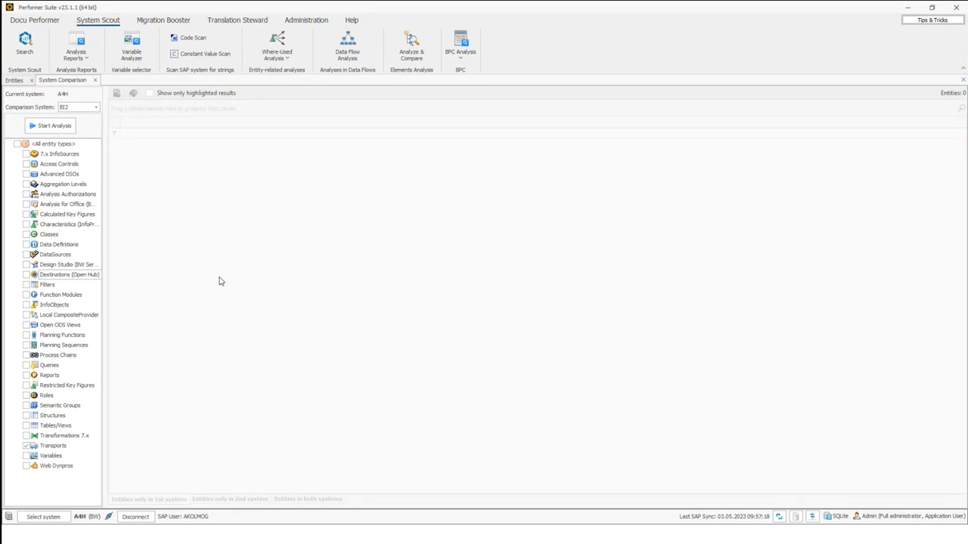
click(58, 445)
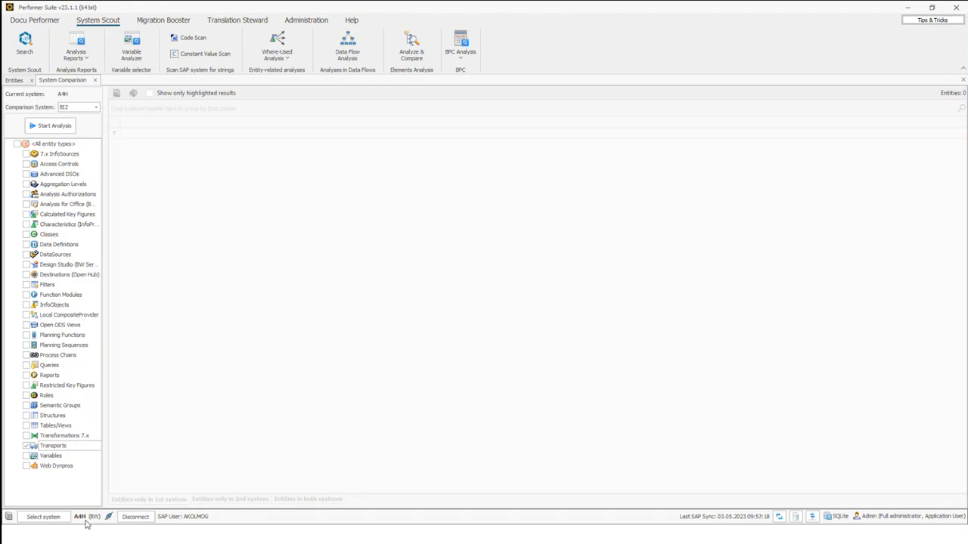
click(86, 109)
click(85, 116)
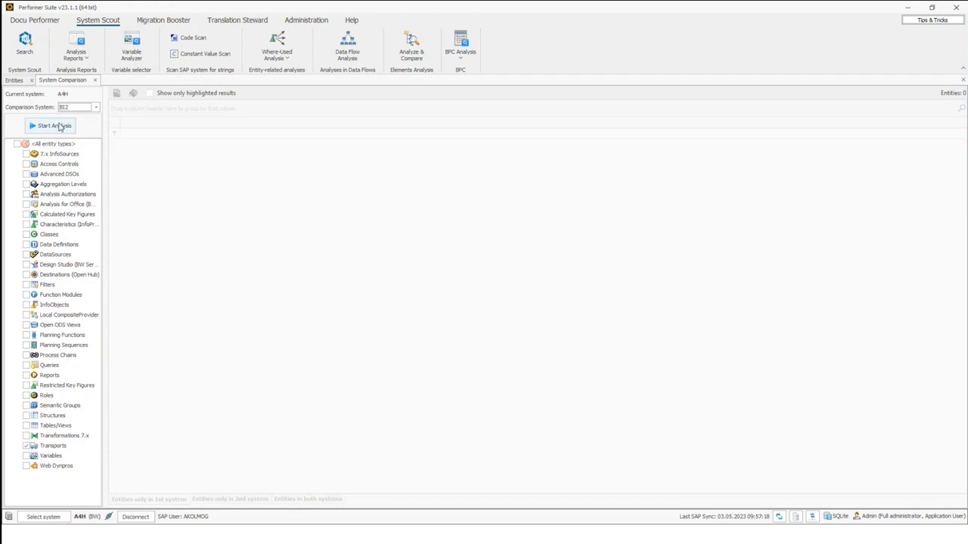
click(59, 127)
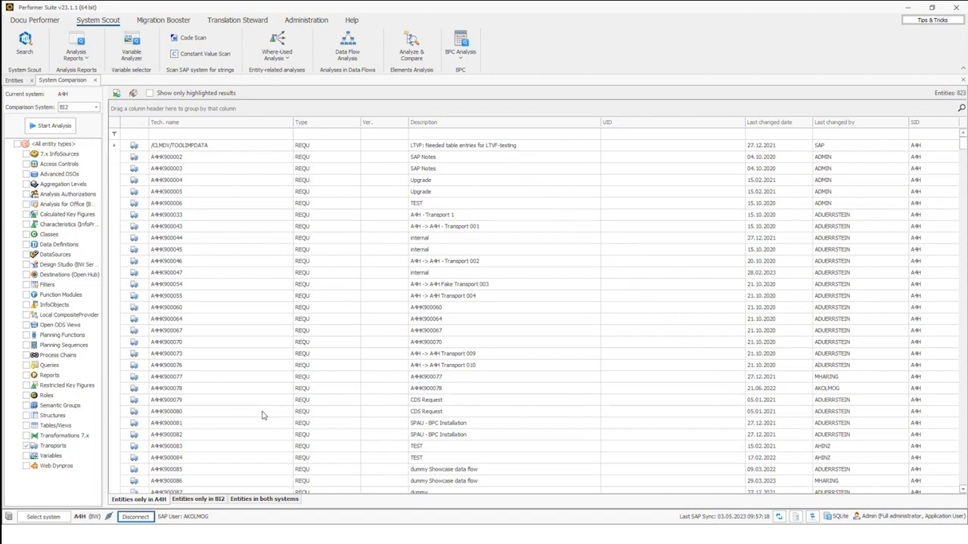
Review the transports that exist only in BI2 against those that exist only in A4H.
click(212, 500)
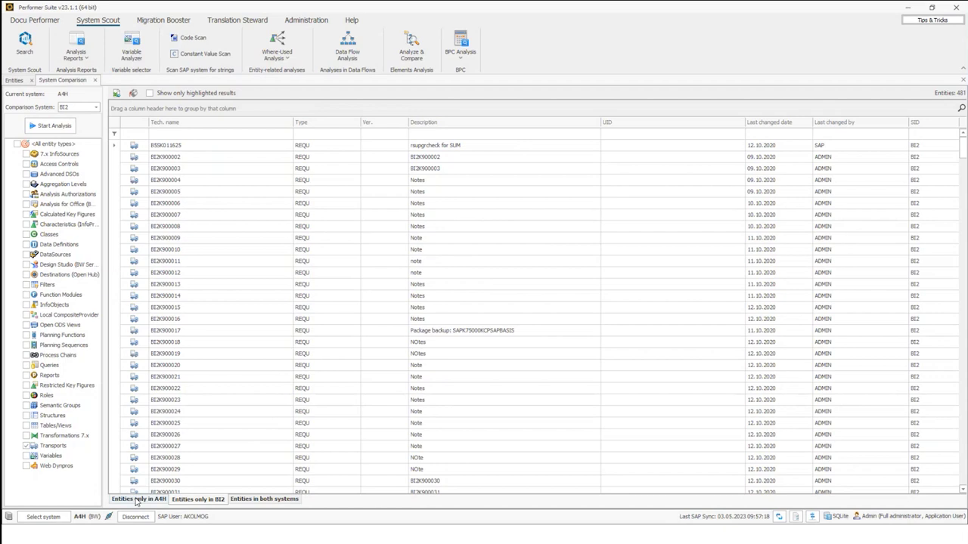
click(139, 499)
click(212, 502)
click(305, 275)
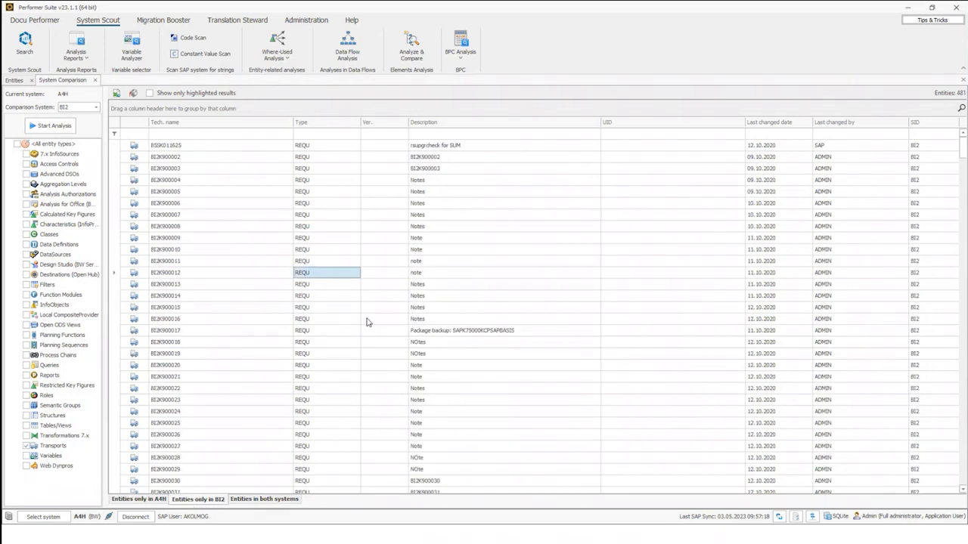
click(215, 501)
click(185, 213)
click(156, 147)
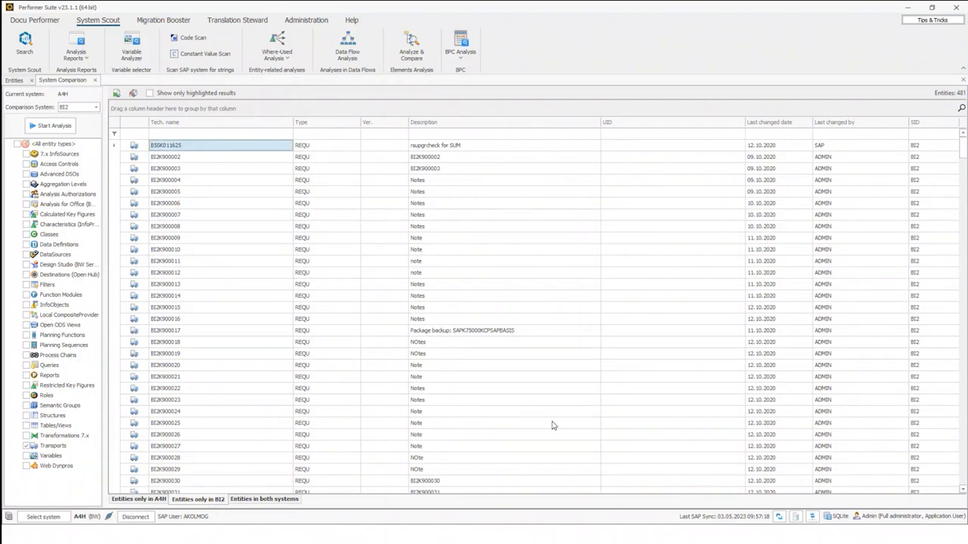
click(422, 355)
click(272, 355)
click(202, 505)
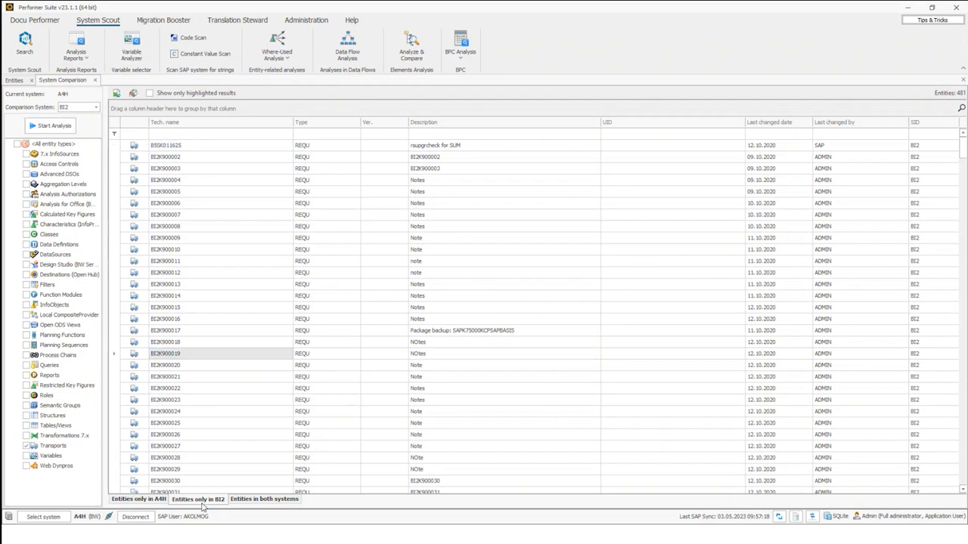
List the transports that exist only in A4H and select the rows from A4HK900003 through A4HK900082.
click(155, 502)
click(148, 168)
drag(148, 168, 488, 436)
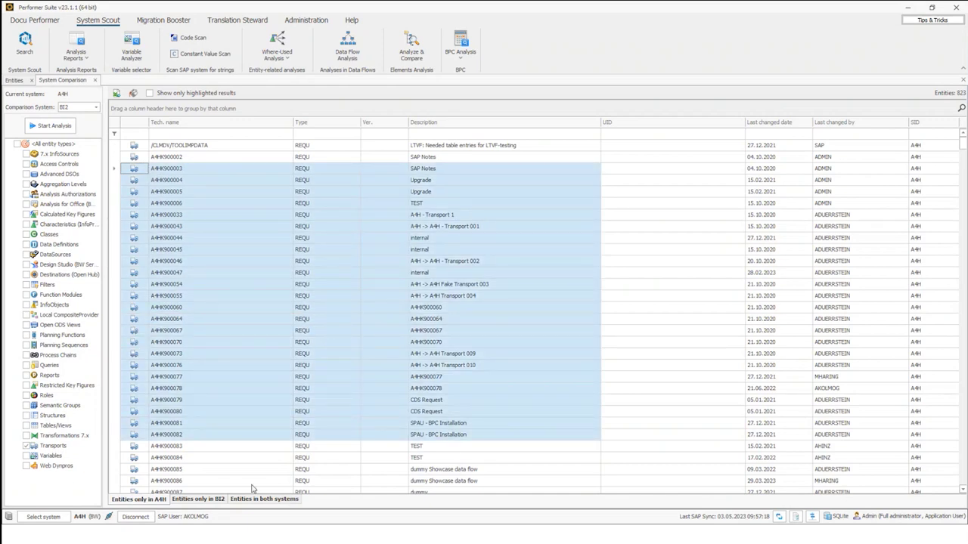
List the transports that exist in both systems and highlight COM_DML in the side-by-side comparison.
click(261, 500)
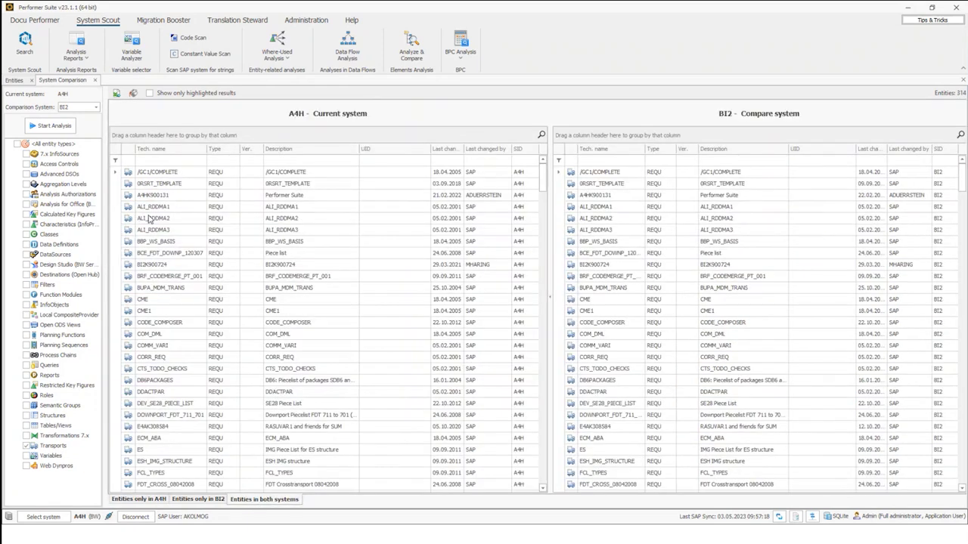
drag(147, 219, 305, 313)
click(349, 335)
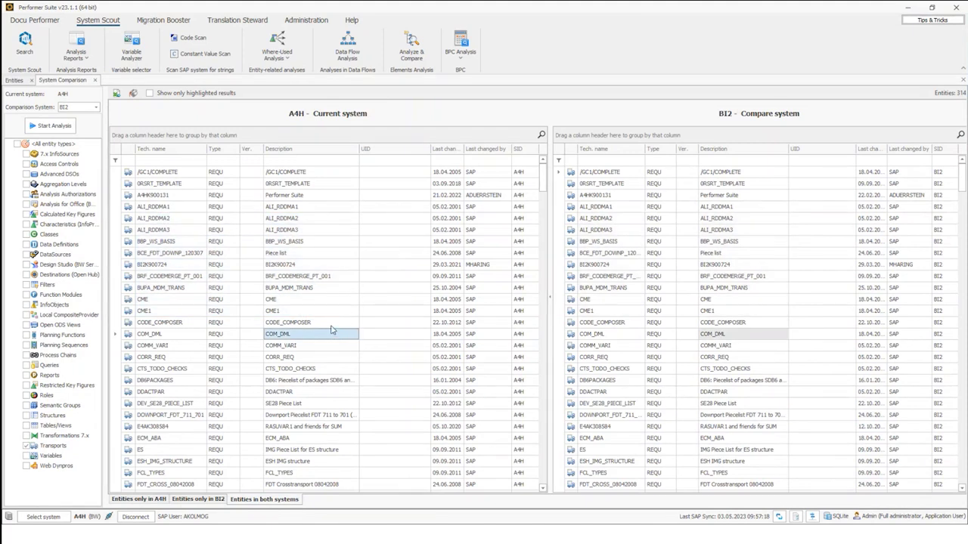
click(53, 446)
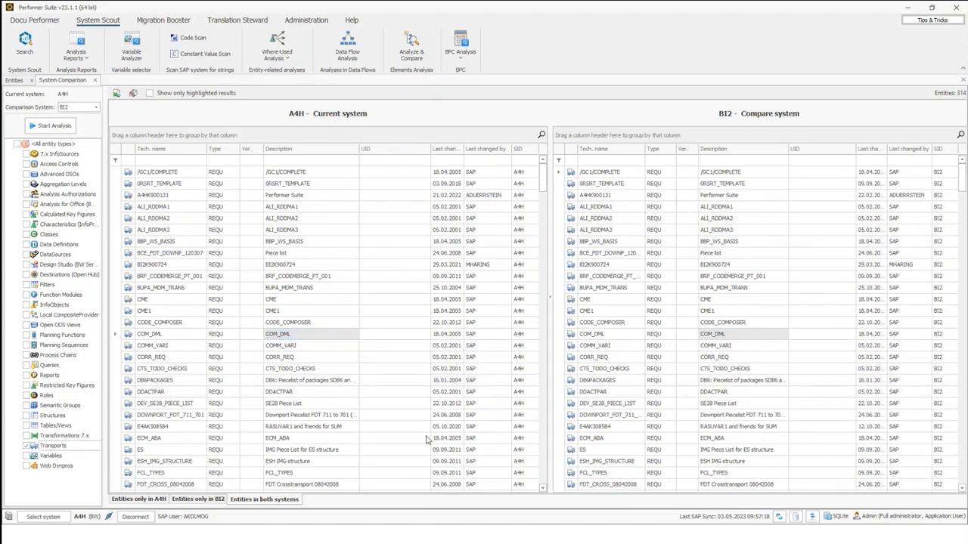
Select the A4H transports from BI2K900724 through DB6PACKAGES and bring up their item comparison option.
drag(177, 266, 176, 385)
drag(186, 368, 201, 305)
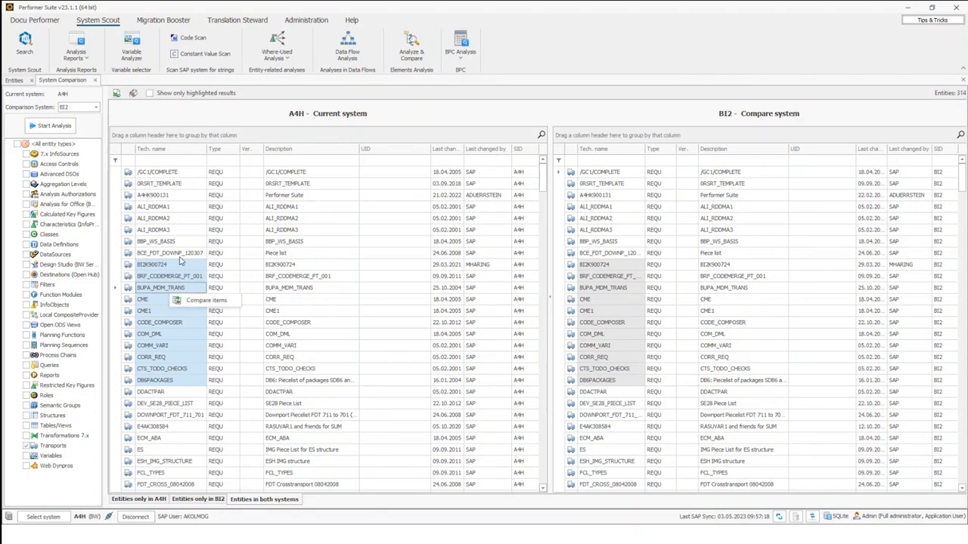
click(174, 219)
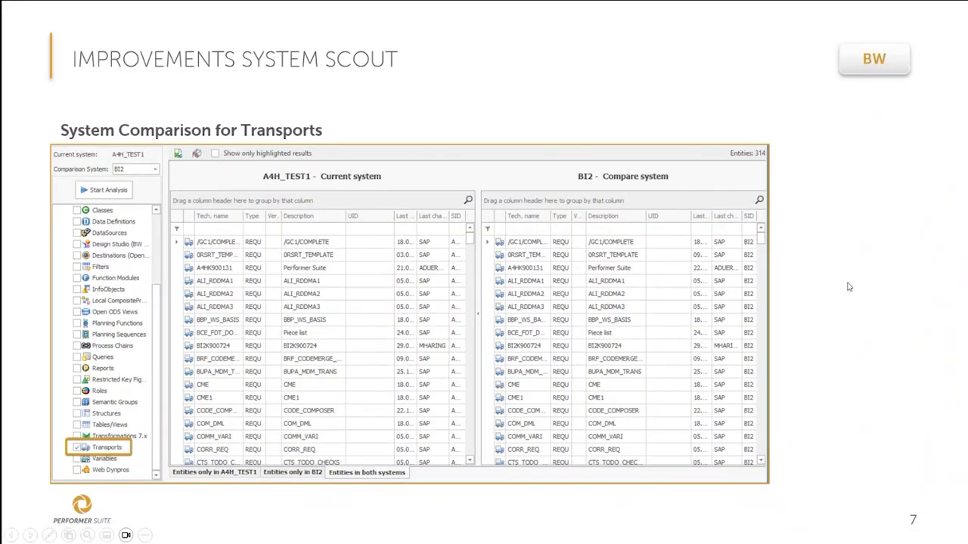
Switch back to Performer Suite and open the Data Loads and Usages analysis report for A4H.
click(836, 292)
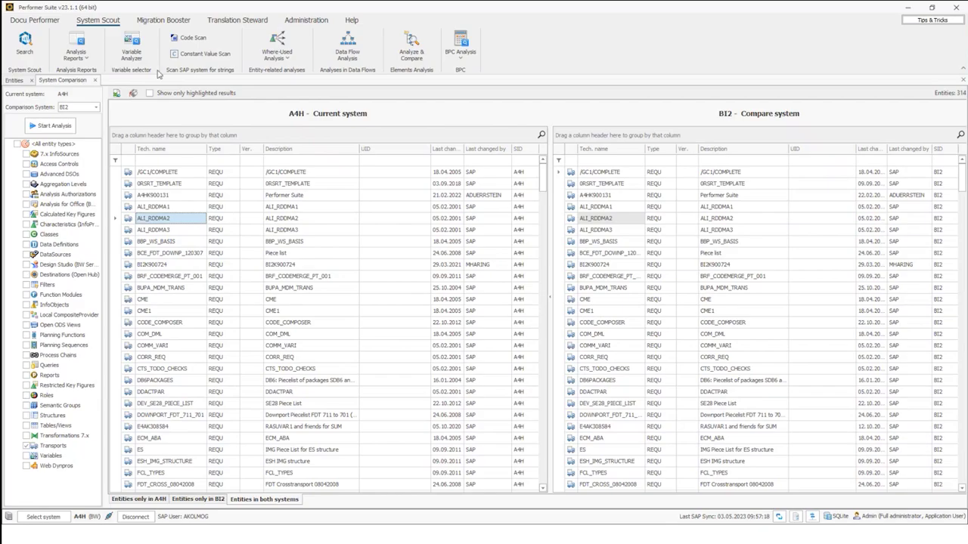
click(75, 56)
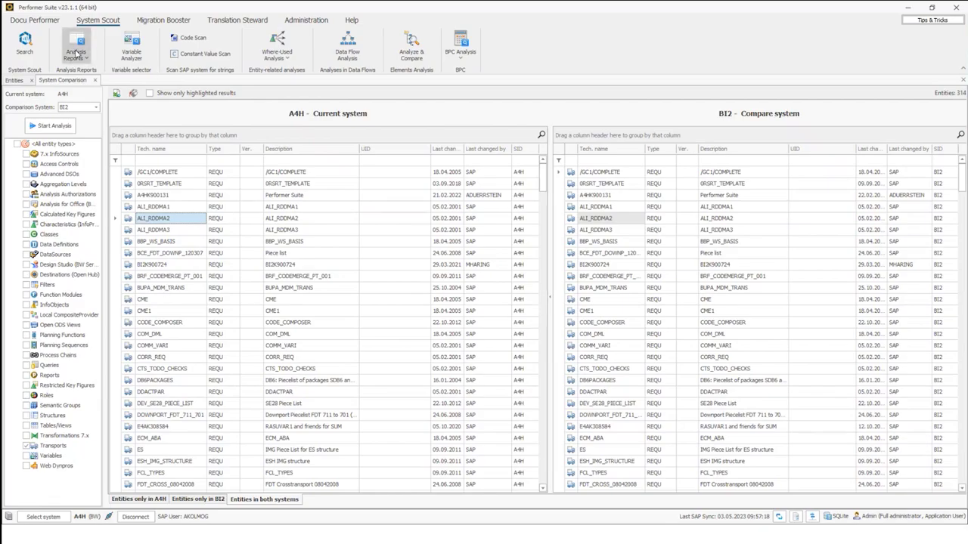
click(85, 131)
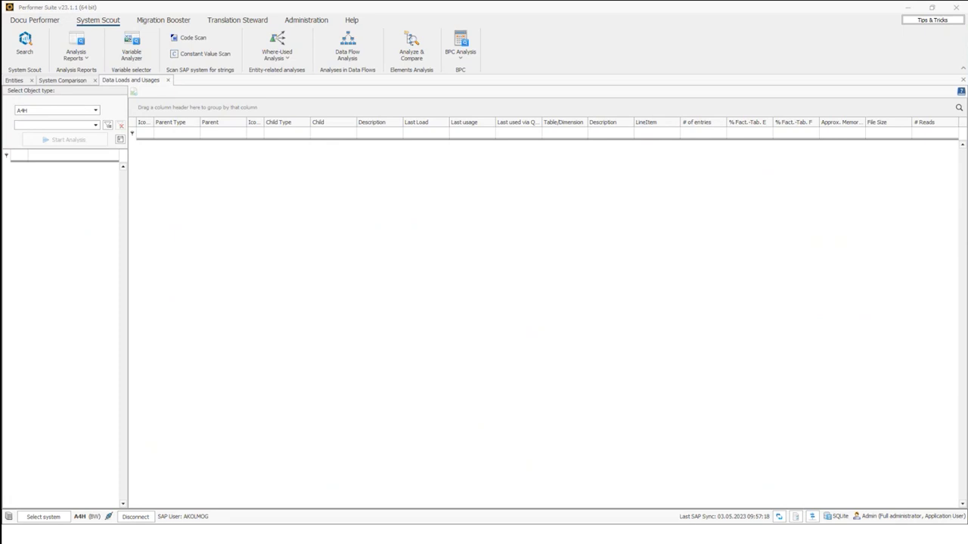
Choose Queries as the object type to analyse and filter the list by zpurv01.
click(96, 126)
click(61, 186)
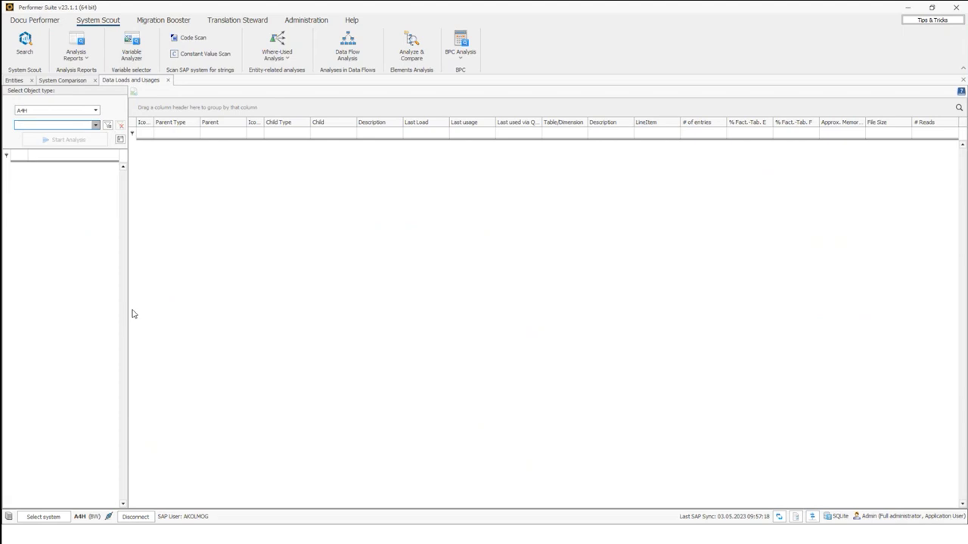
click(51, 155)
text(z)
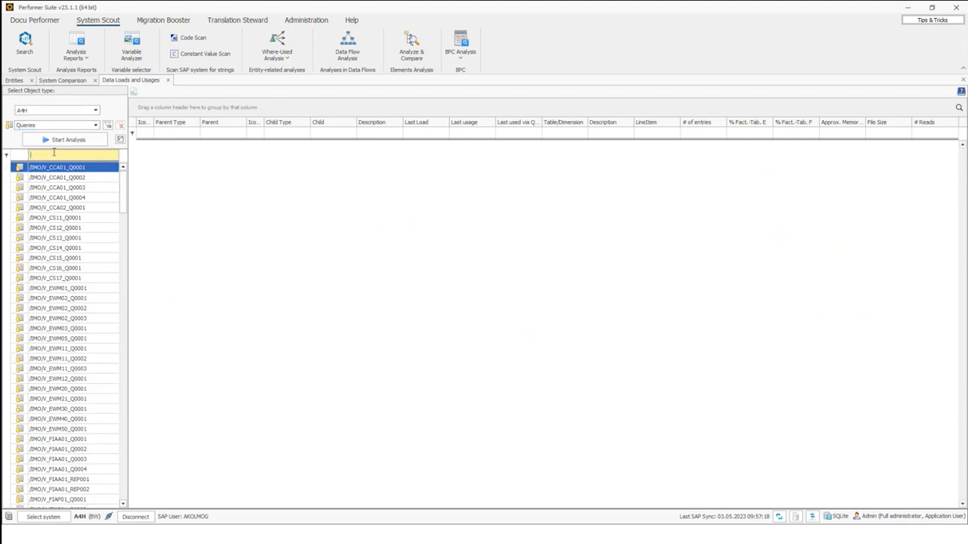
text(purv01)
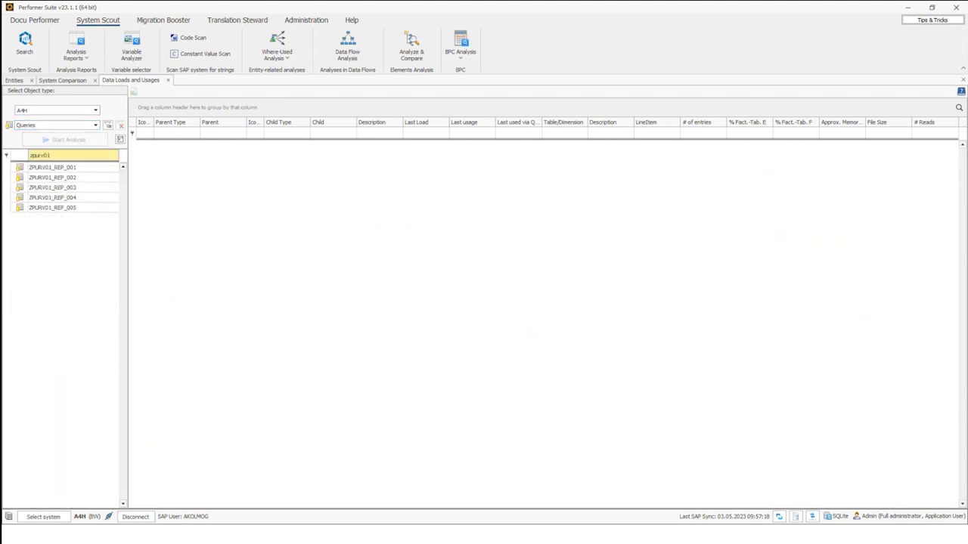
Run the data loads and usages analysis for query ZPURV01_REP_001 and highlight its number of reads.
click(52, 168)
click(39, 142)
click(922, 145)
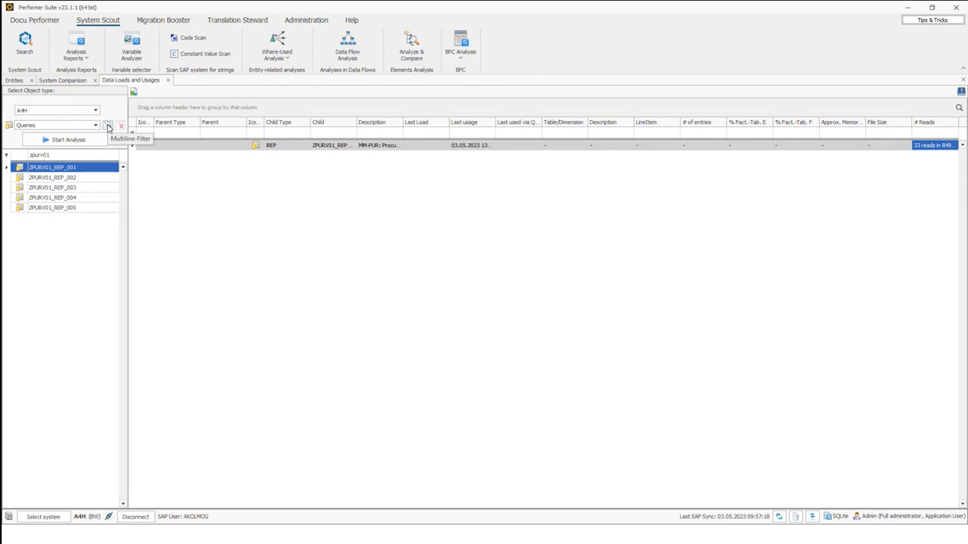
Limit the number-of-reads check to 01.01.2023 - 04.05.2023, rerun the analysis for ZPURV01_REP_001 and highlight the reads result.
click(109, 127)
click(572, 147)
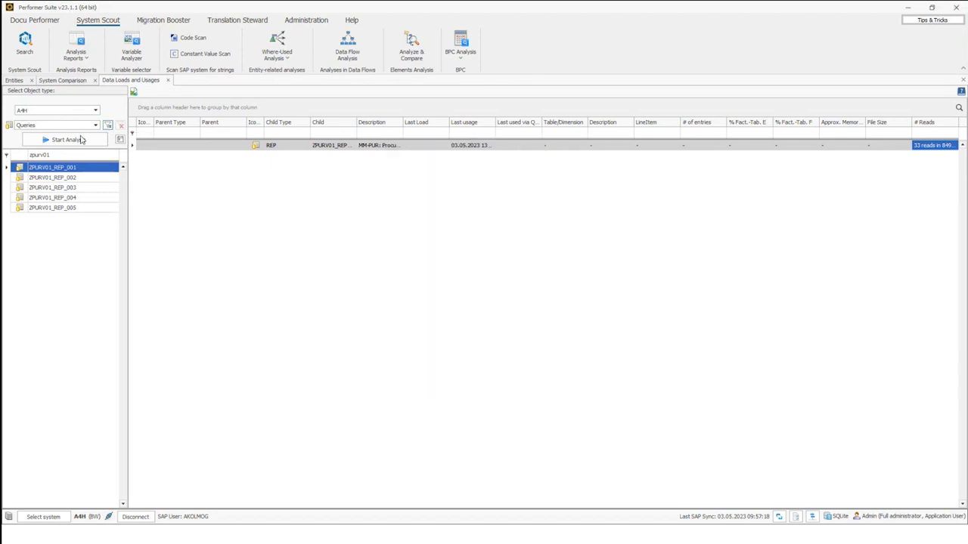
click(119, 140)
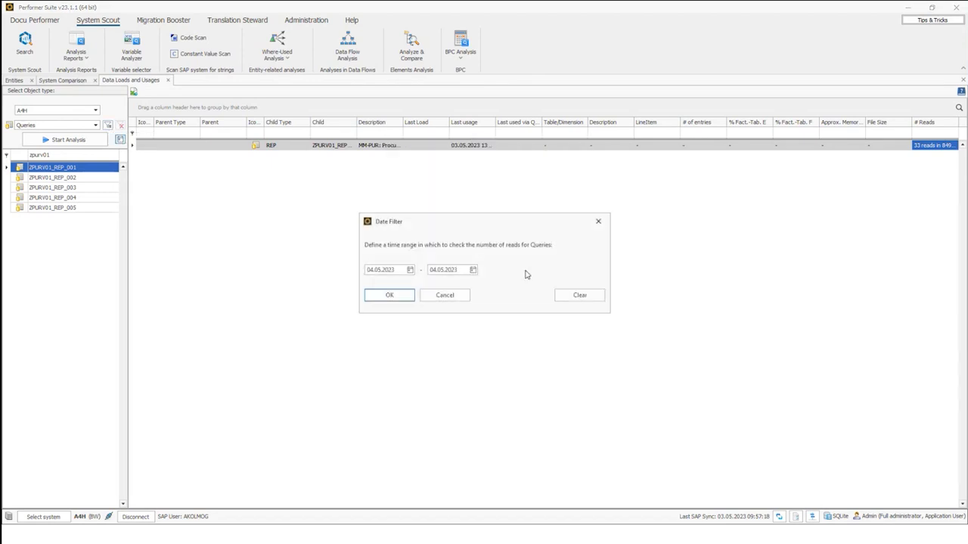
click(411, 270)
click(377, 288)
click(377, 288)
click(377, 288)
click(377, 288)
click(472, 314)
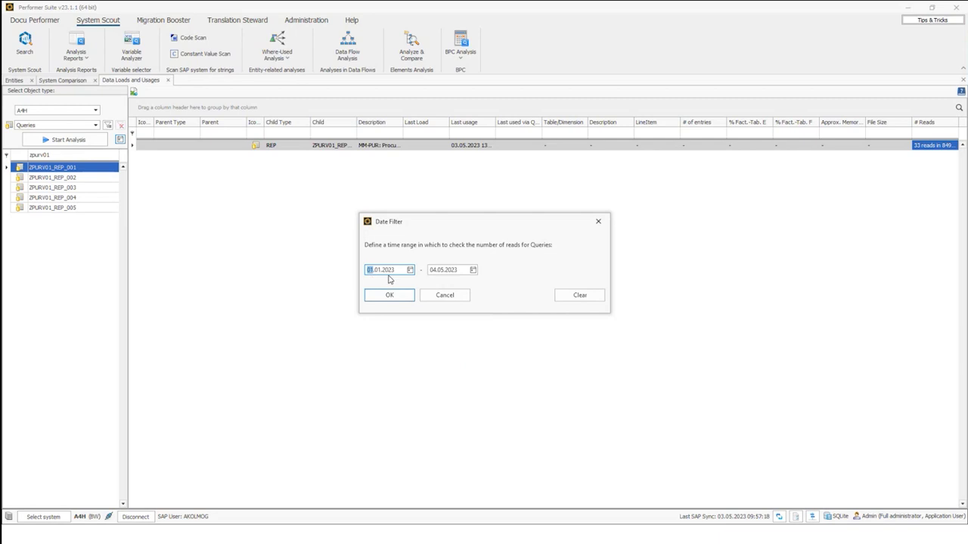
click(387, 296)
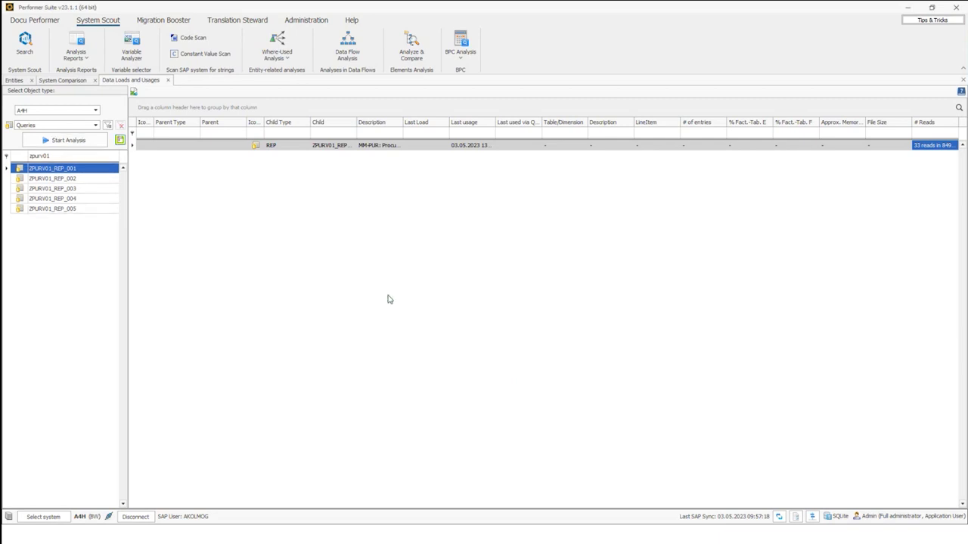
click(76, 142)
click(938, 145)
Run a Constant Value Scan of A4H for *B801 and highlight the filter value of the matching query.
click(176, 52)
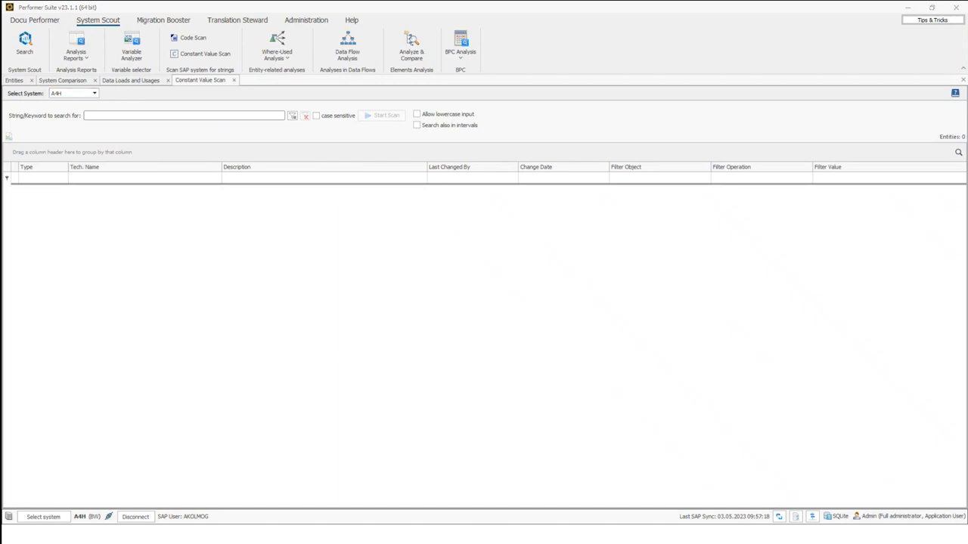
click(131, 117)
text(B801)
click(387, 117)
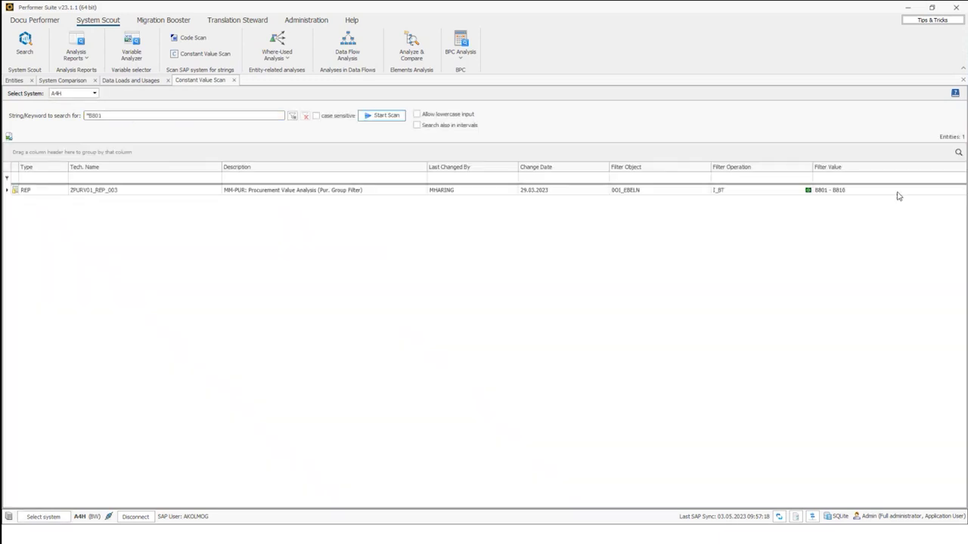
click(862, 194)
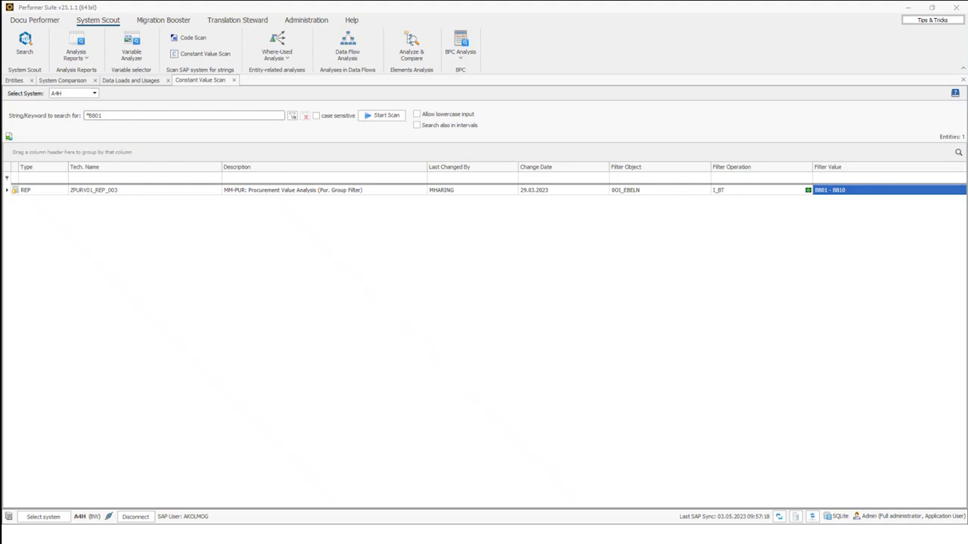
Scan A4H for *B803 with the search also covering intervals, and highlight the matching query's filter value.
click(119, 114)
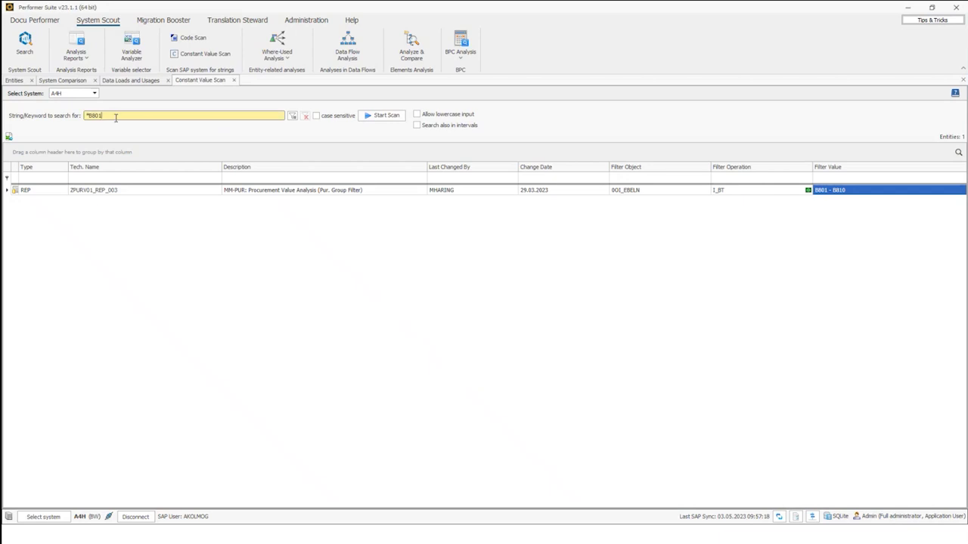
text(*B803)
click(87, 115)
key(BackSpace)
click(416, 125)
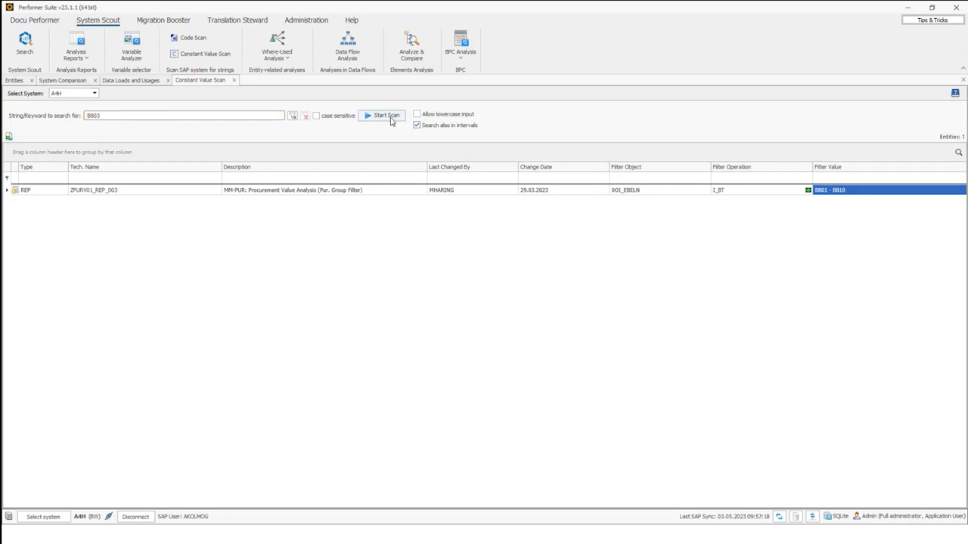
click(387, 116)
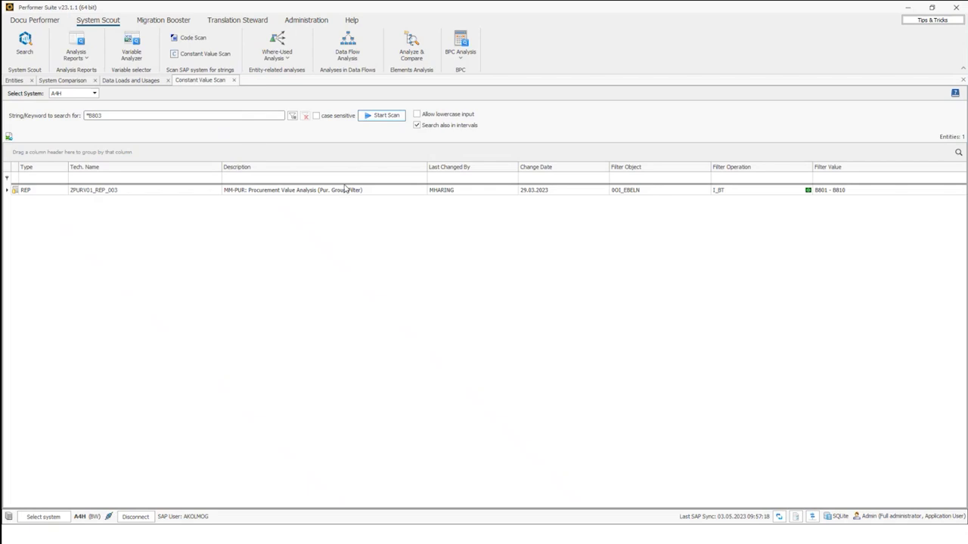
click(847, 190)
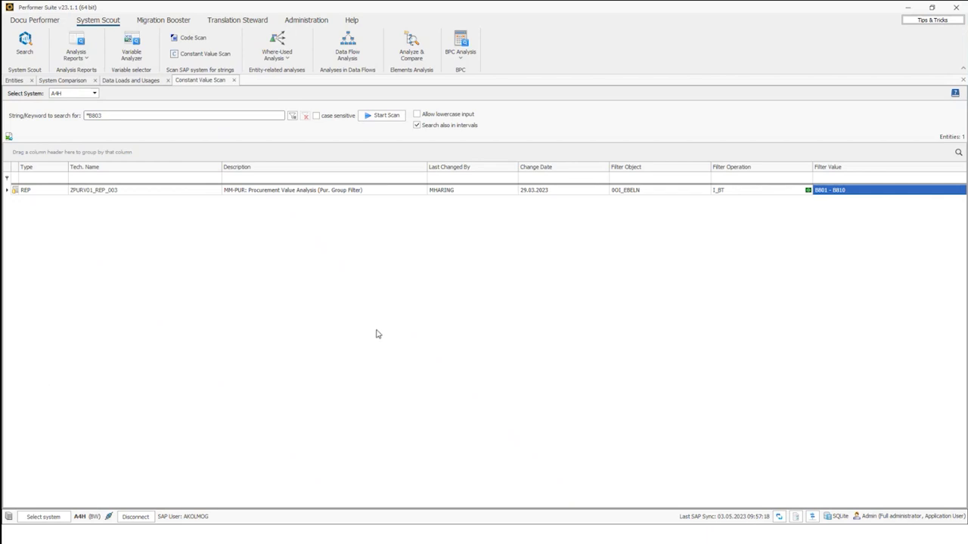
Open the Matrix of Usage analysis for A4H and filter its CompositeProviders by zpurv0.
click(277, 44)
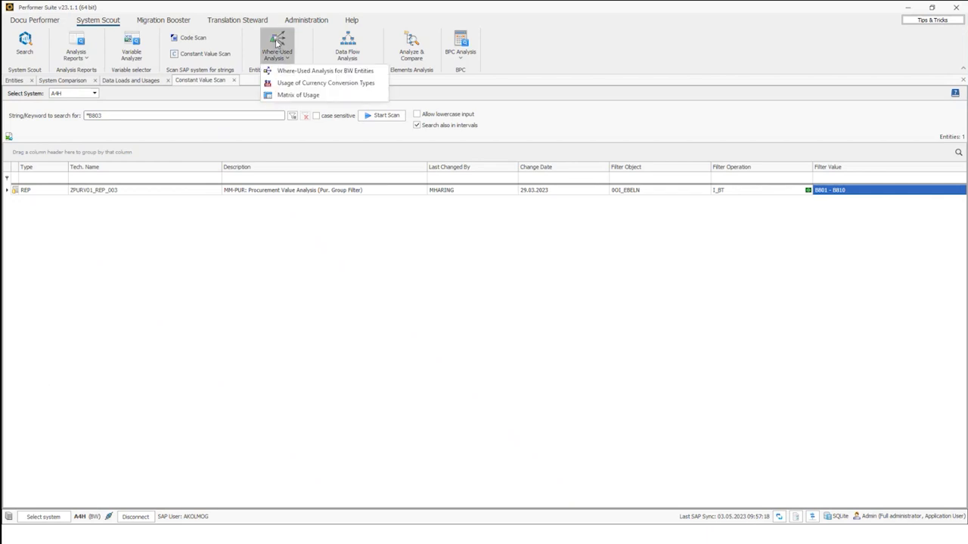
click(340, 99)
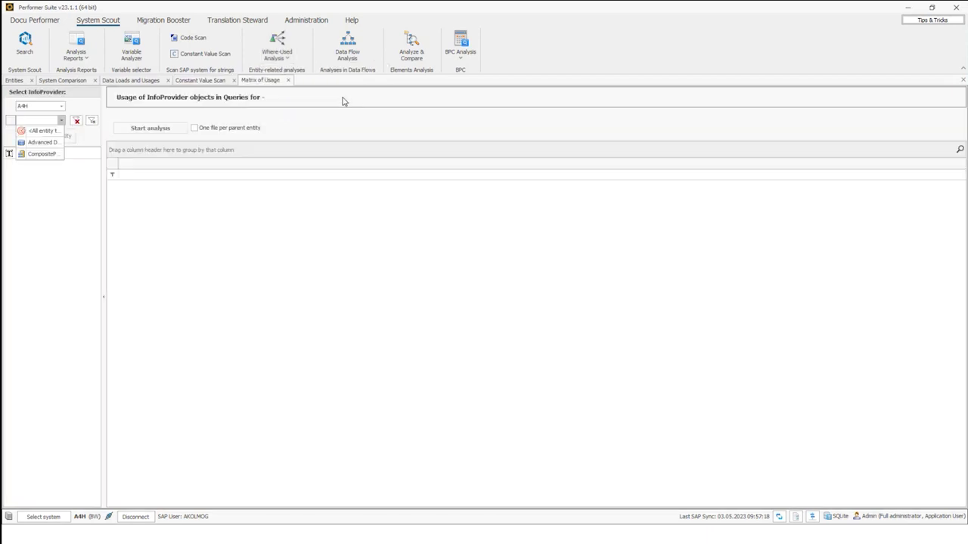
click(38, 154)
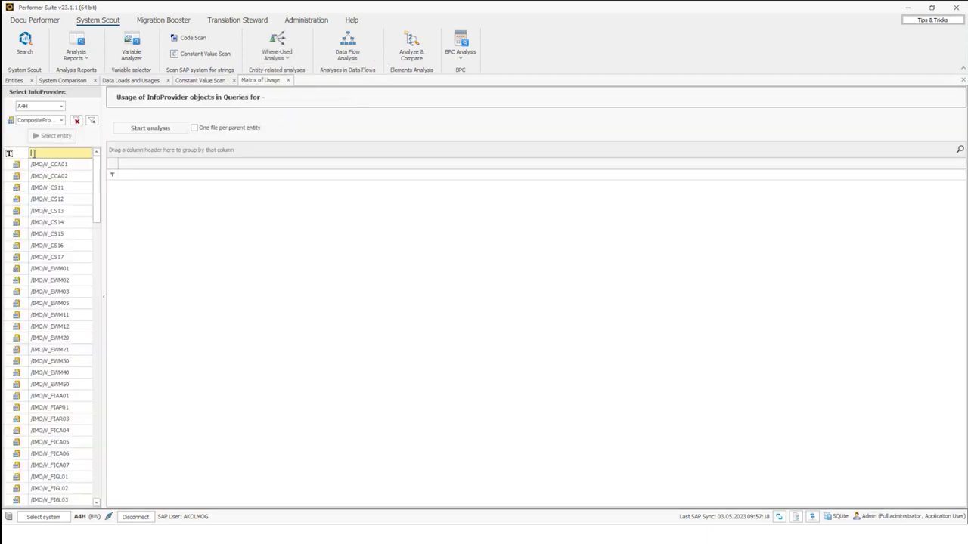
text(zpurv01)
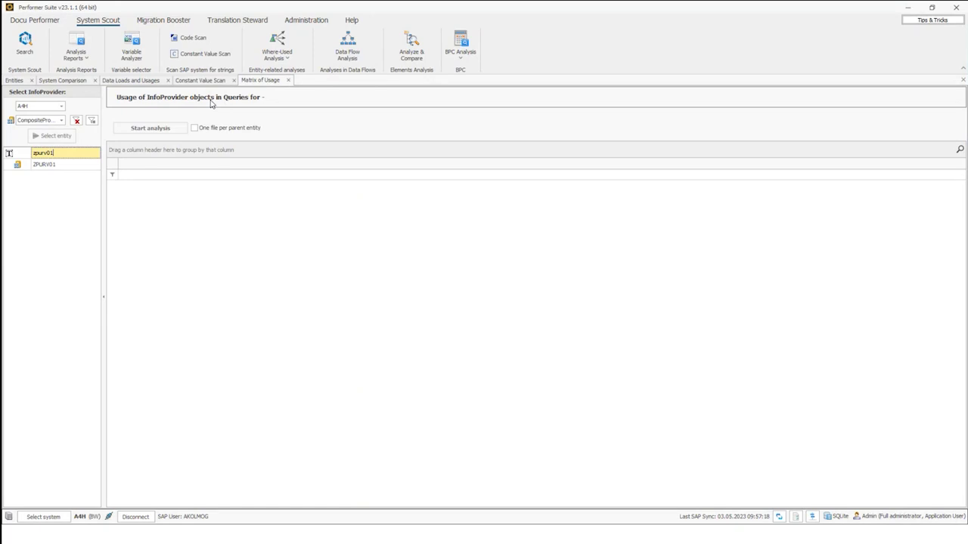
key(BackSpace)
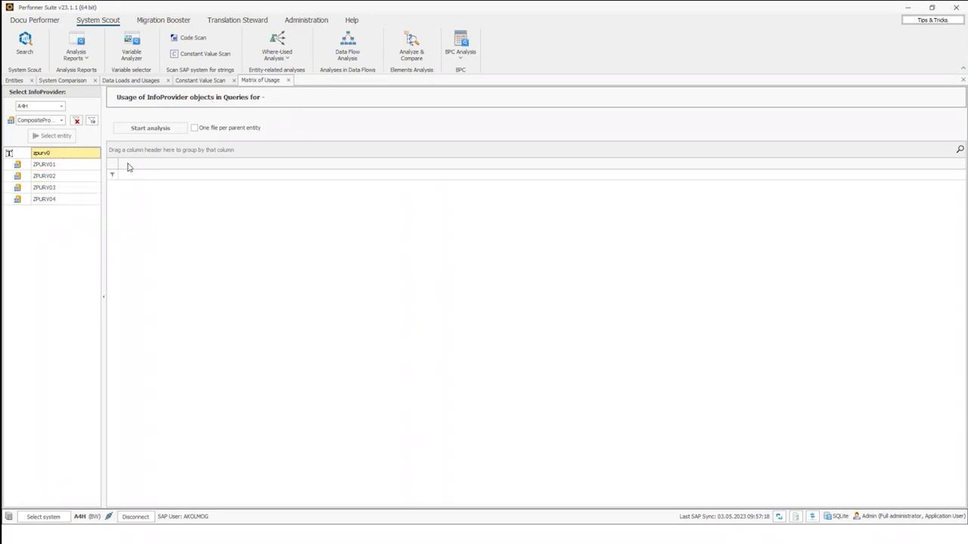
Select CompositeProviders ZPURV01 through ZPURV03 as the entities and list their queries.
click(47, 165)
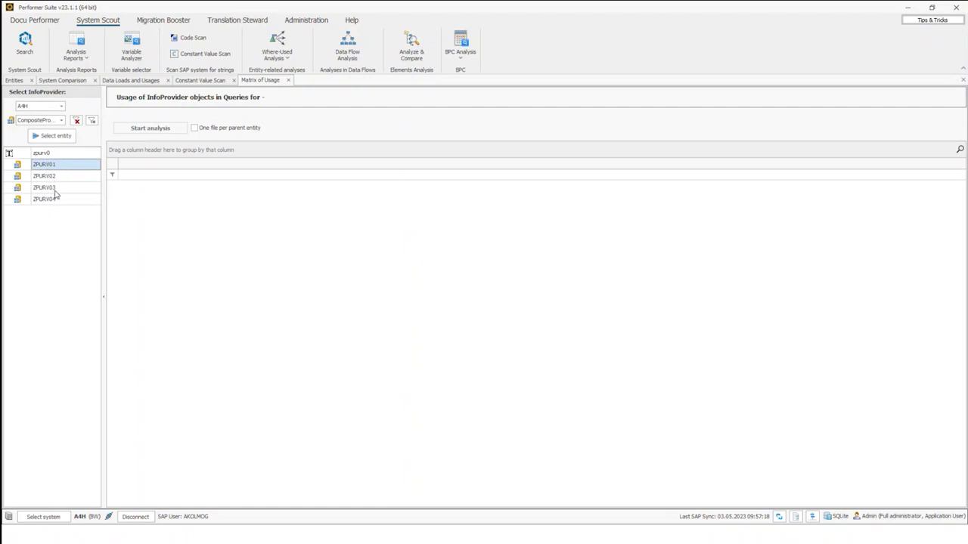
shift+click(54, 188)
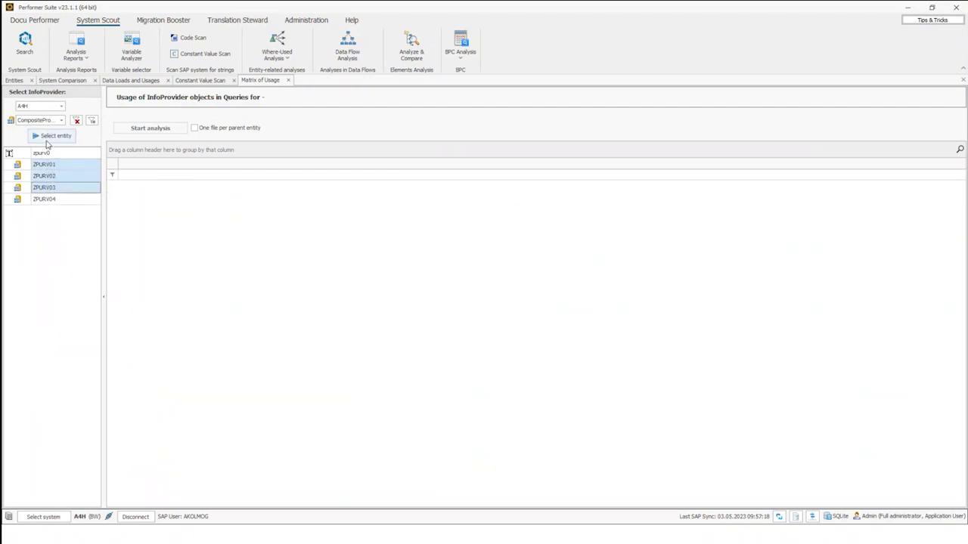
click(47, 141)
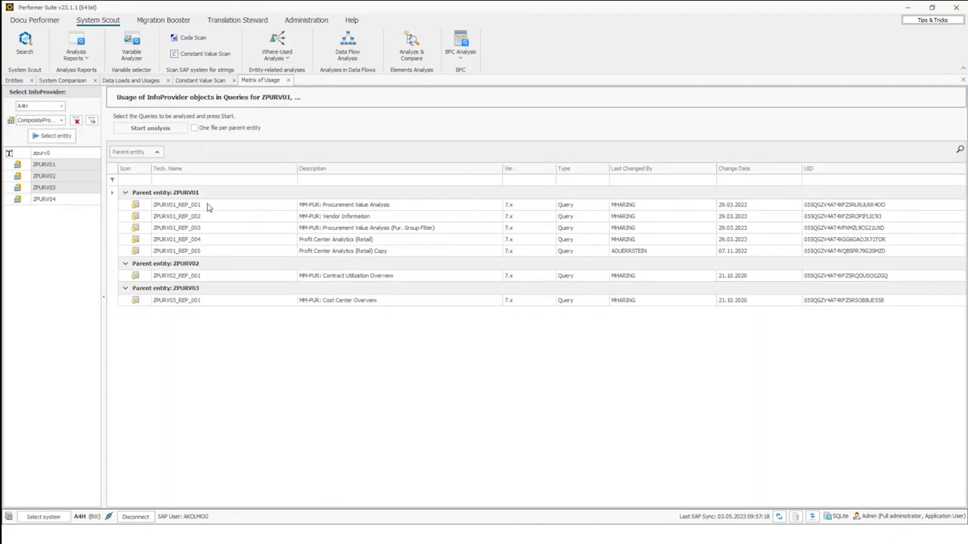
Run the usage analysis on all listed queries, save the export while keeping both files, and open the new workbook in Excel.
click(194, 204)
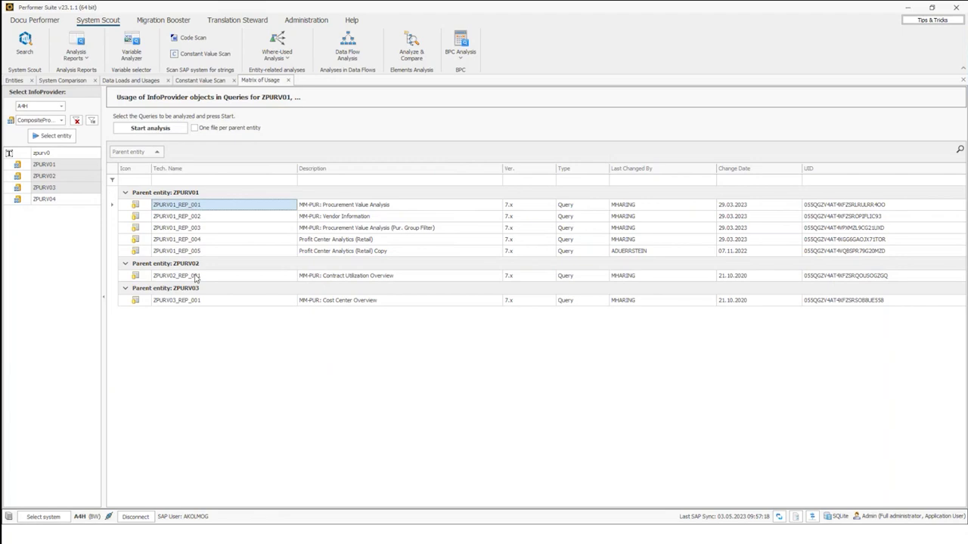
shift+click(191, 301)
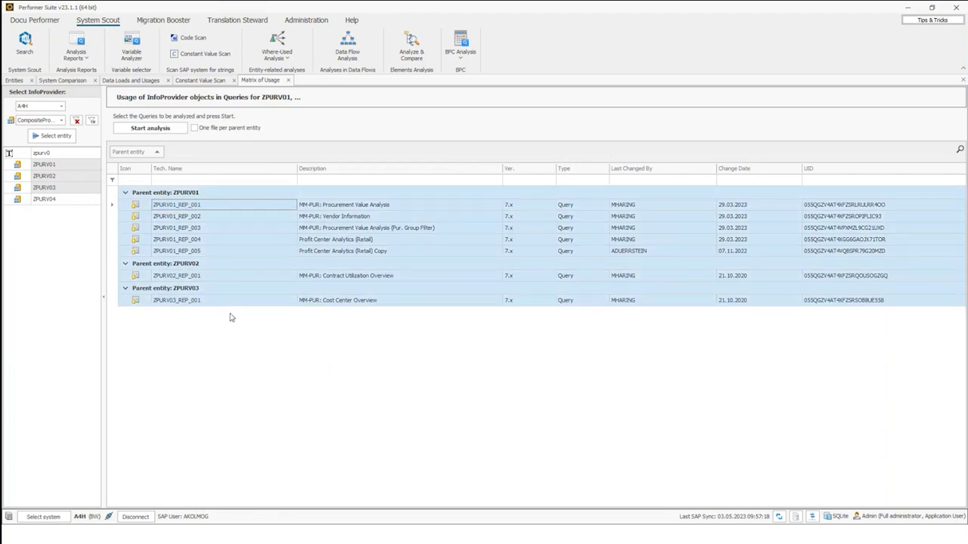
click(141, 130)
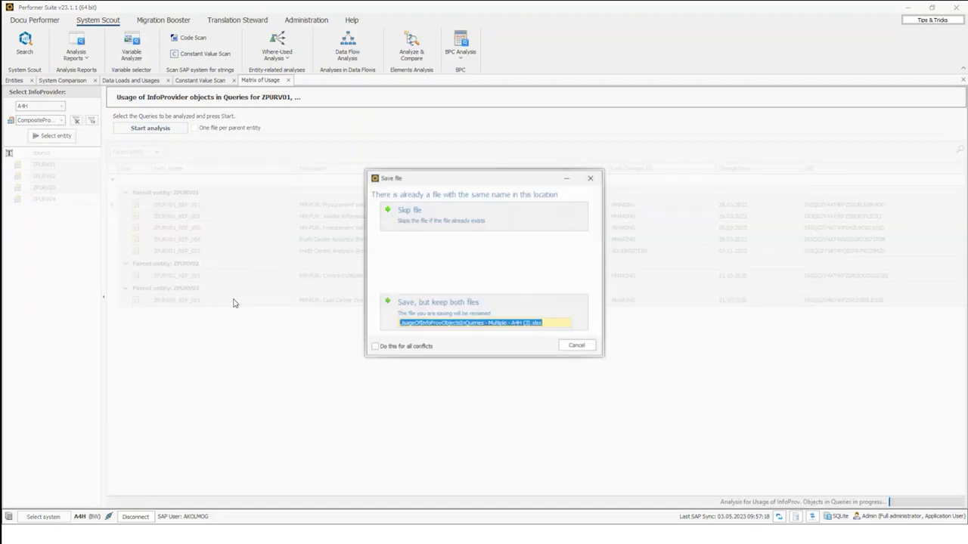
click(446, 302)
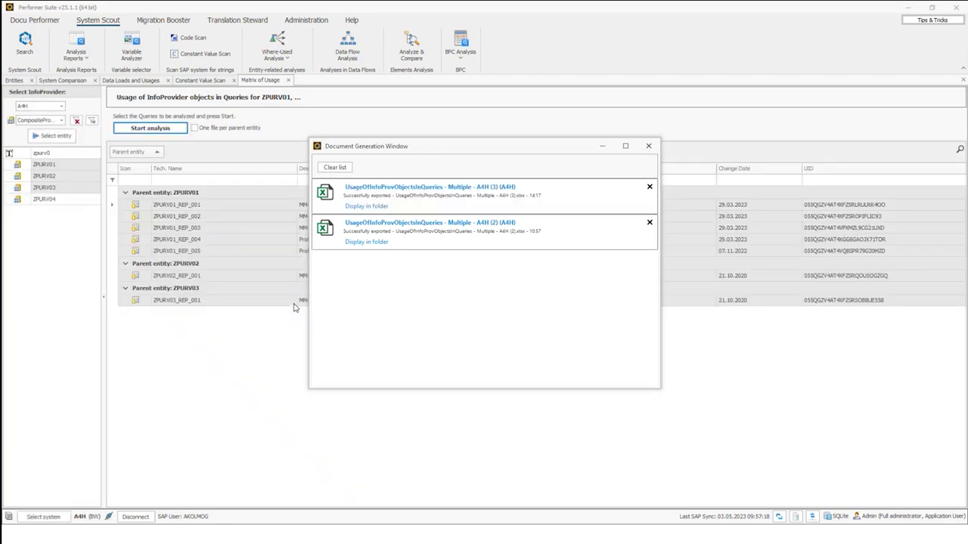
click(373, 191)
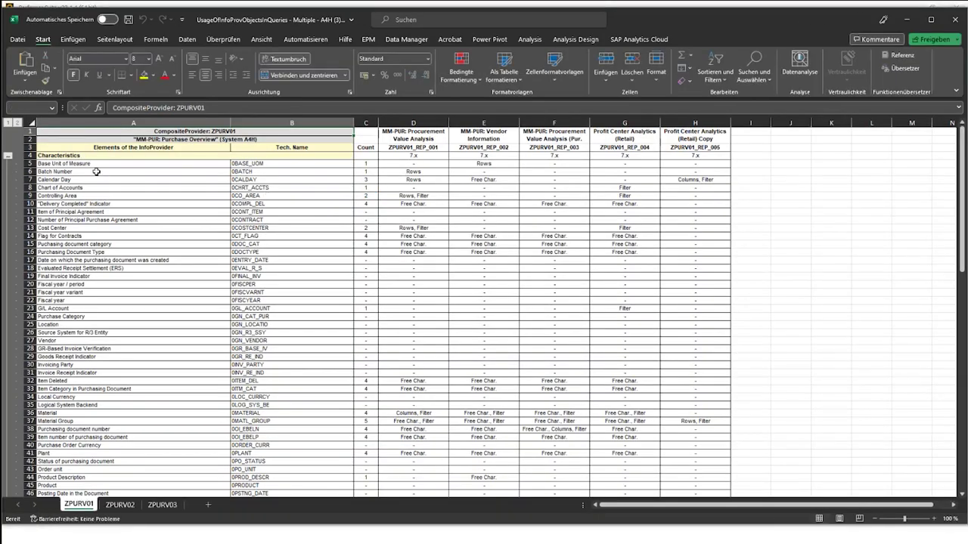
Enlarge the ZPURV01 sheet to 130% and examine its InfoProvider elements, from characteristics through key figures to calculated and restricted key figures.
scroll(96, 171, up, 1)
scroll(83, 178, up, 1)
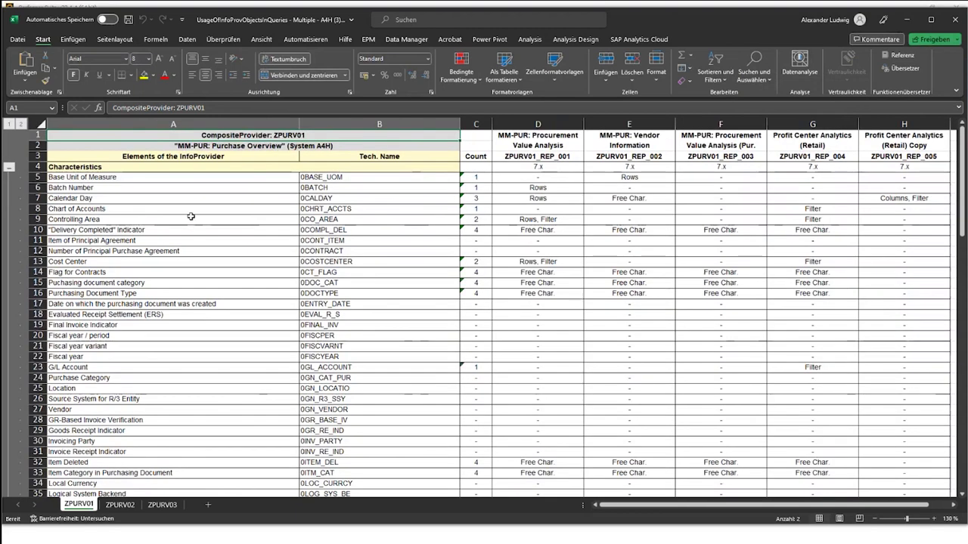
click(83, 177)
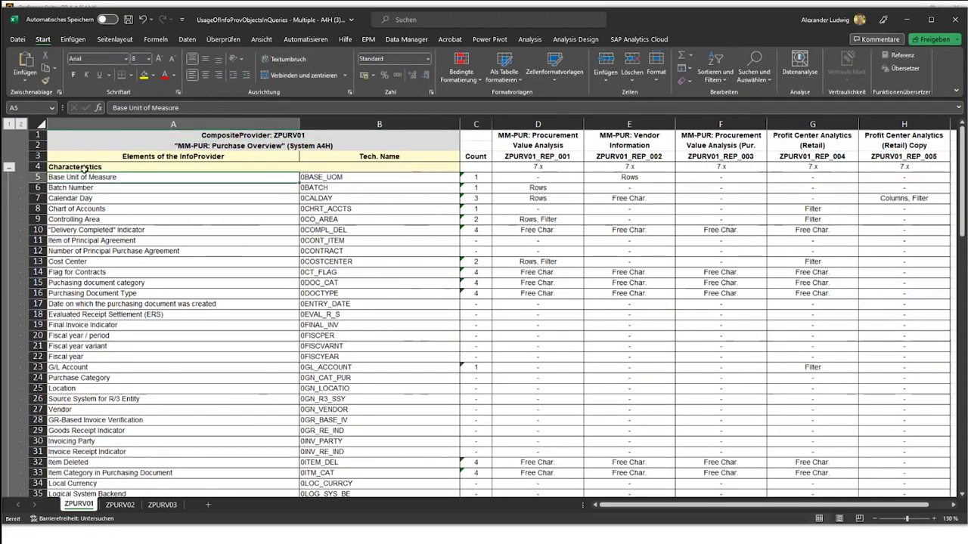
drag(172, 135, 242, 145)
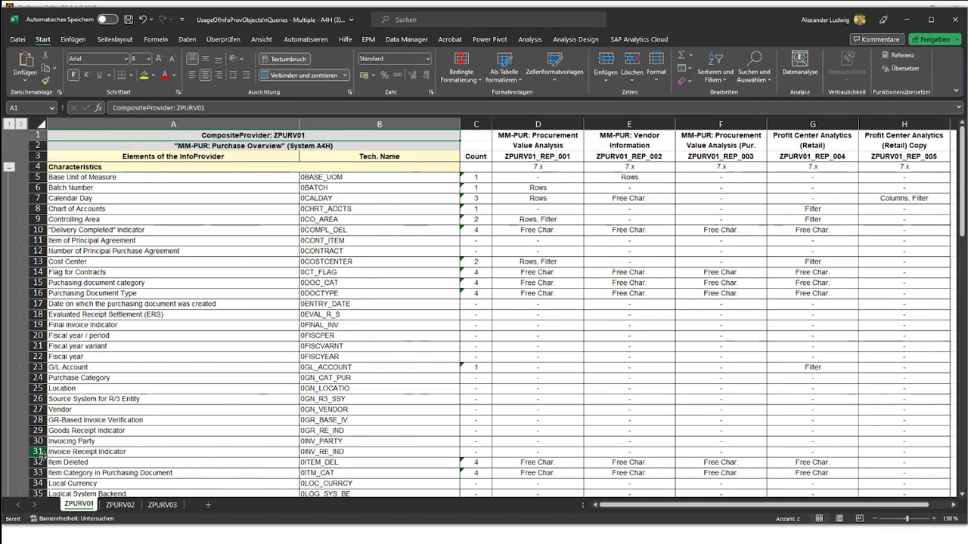
drag(76, 179, 75, 451)
scroll(98, 361, down, 20)
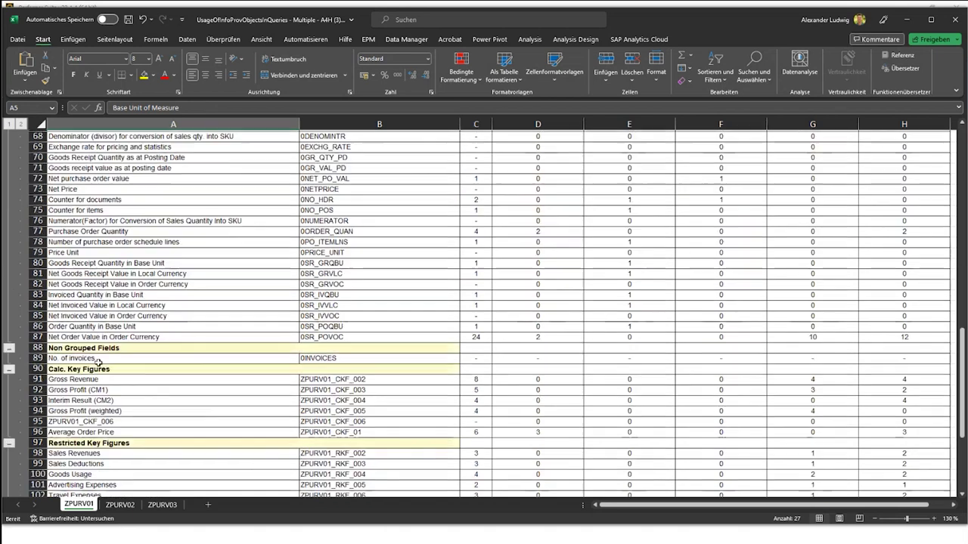
scroll(96, 356, up, 1)
scroll(118, 444, down, 1)
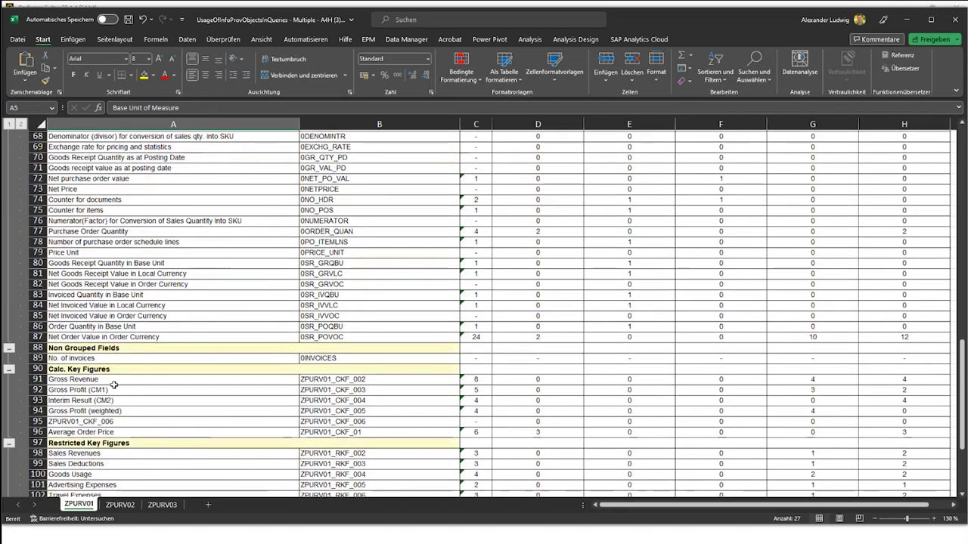
scroll(113, 439, down, 1)
scroll(151, 394, up, 11)
scroll(152, 389, up, 12)
Examine the query headers of the ZPURV01 sheet and where Batch Number is used in ZPURV01_REP_001.
click(553, 136)
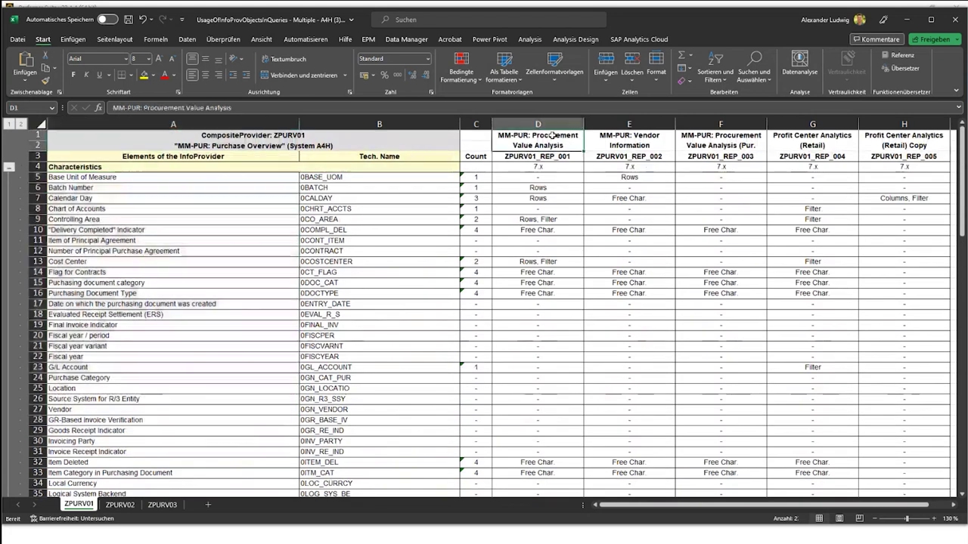
key(shift+Right)
key(shift+Right)
key(shift+Right)
key(shift+Right)
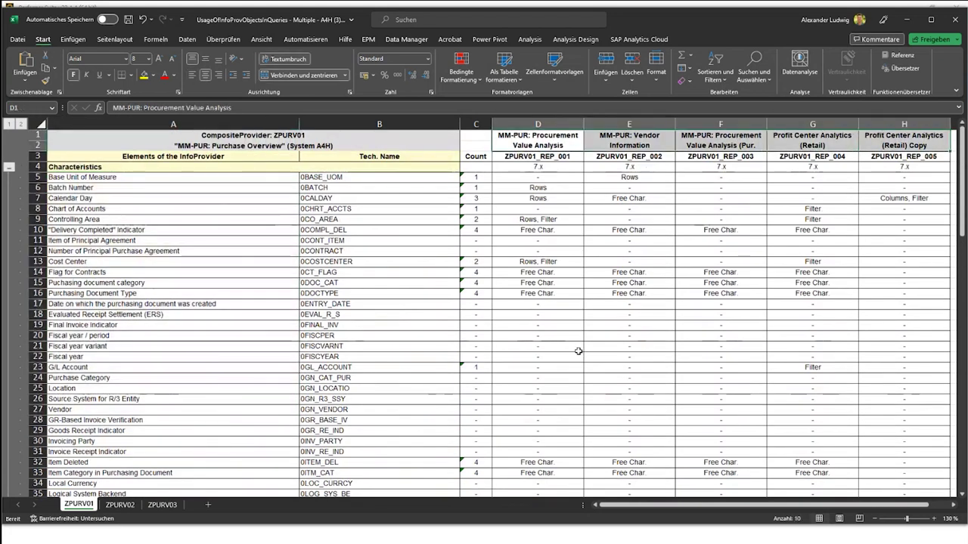
drag(520, 188, 199, 192)
click(484, 189)
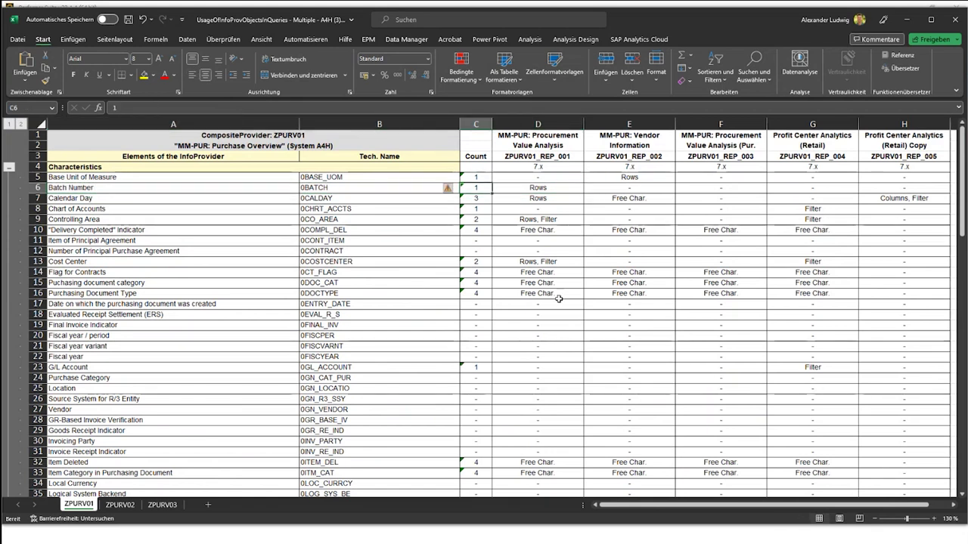
click(548, 191)
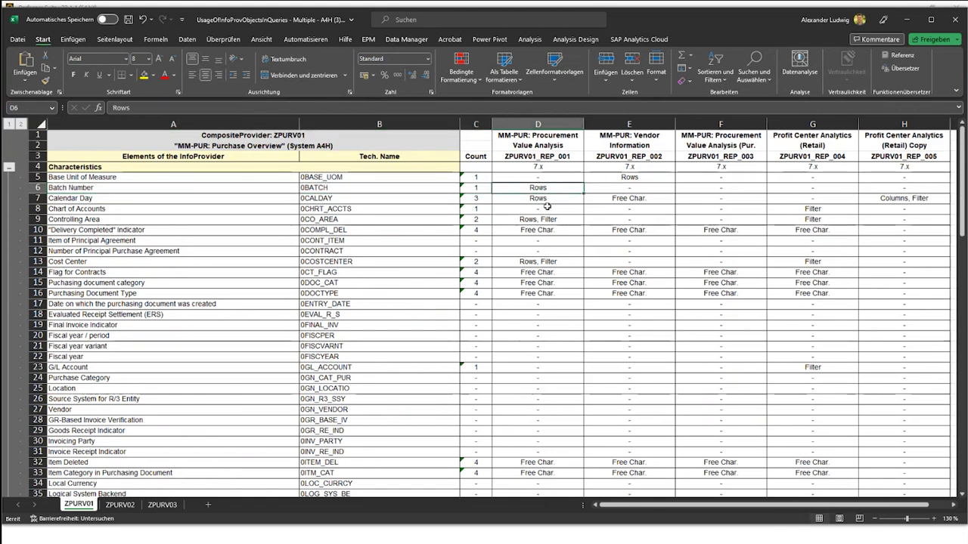
Review the key figure usage counts per query, checking Purchase Order Quantity and the calculated key figure ZPURV01_CKF_006.
scroll(550, 351, down, 10)
scroll(550, 357, down, 5)
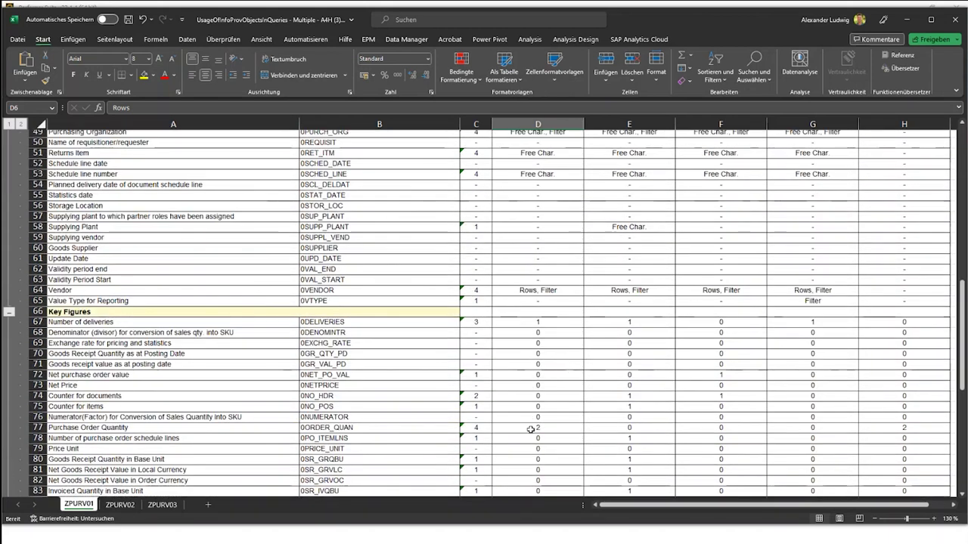
click(533, 429)
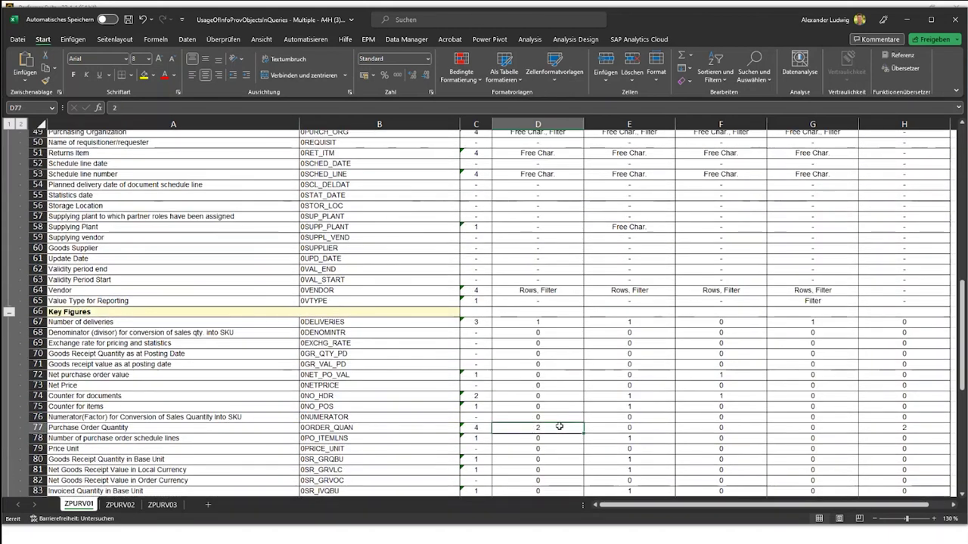
scroll(557, 428, down, 5)
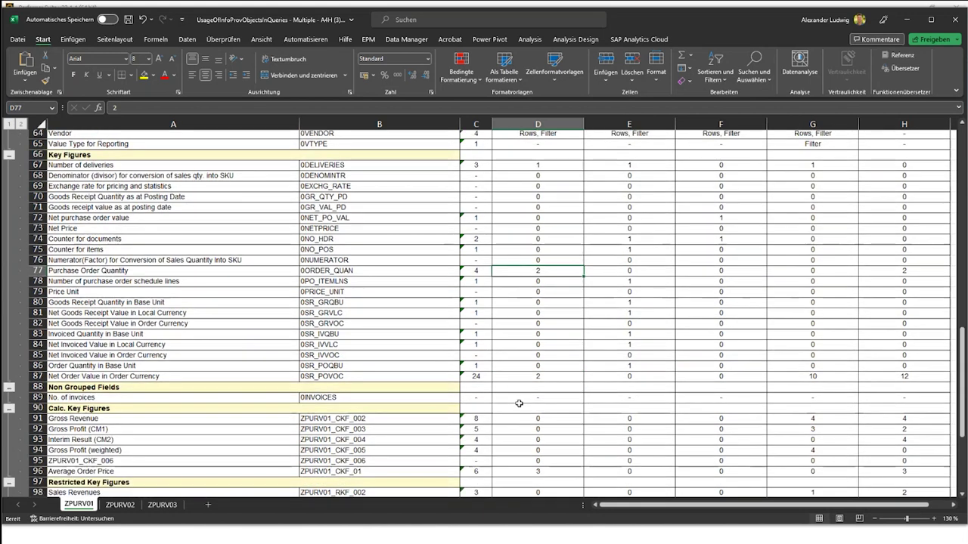
scroll(519, 403, down, 4)
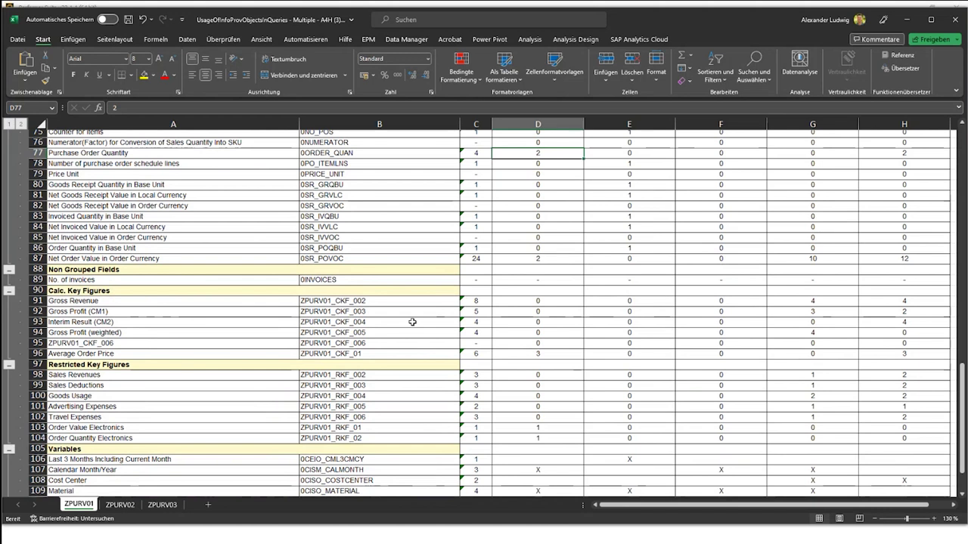
click(69, 344)
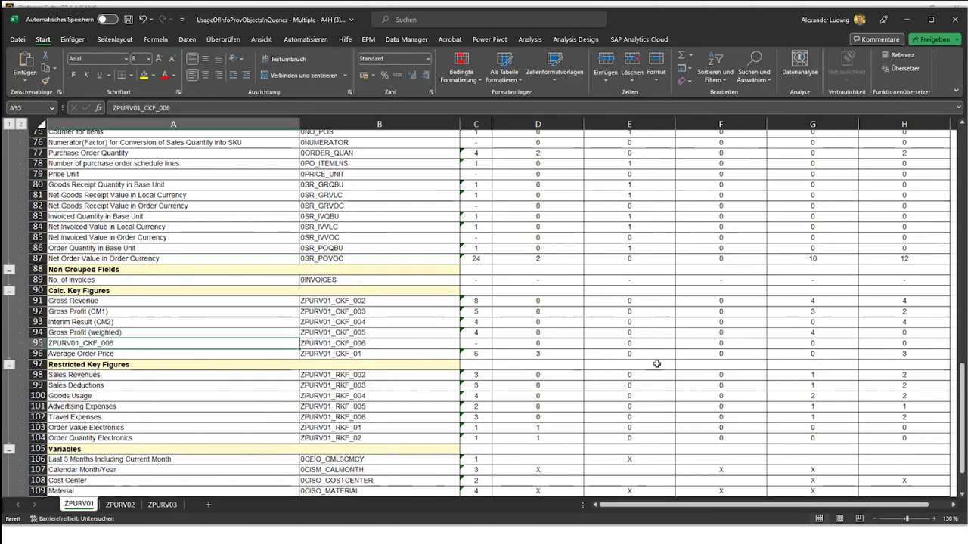
click(556, 345)
click(614, 345)
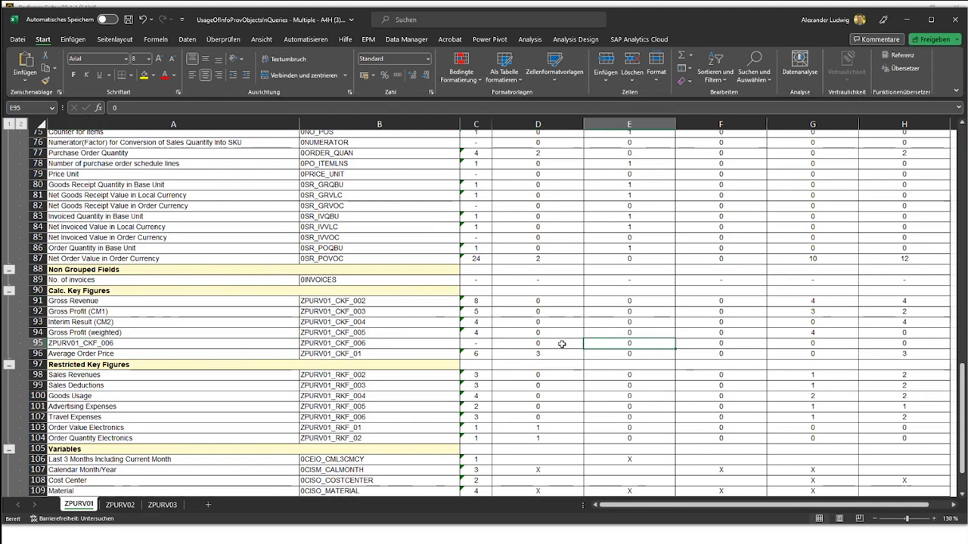
Look through the usage matrices on the ZPURV02 and ZPURV03 sheets.
click(119, 505)
click(155, 506)
click(120, 505)
click(166, 508)
click(119, 505)
click(157, 507)
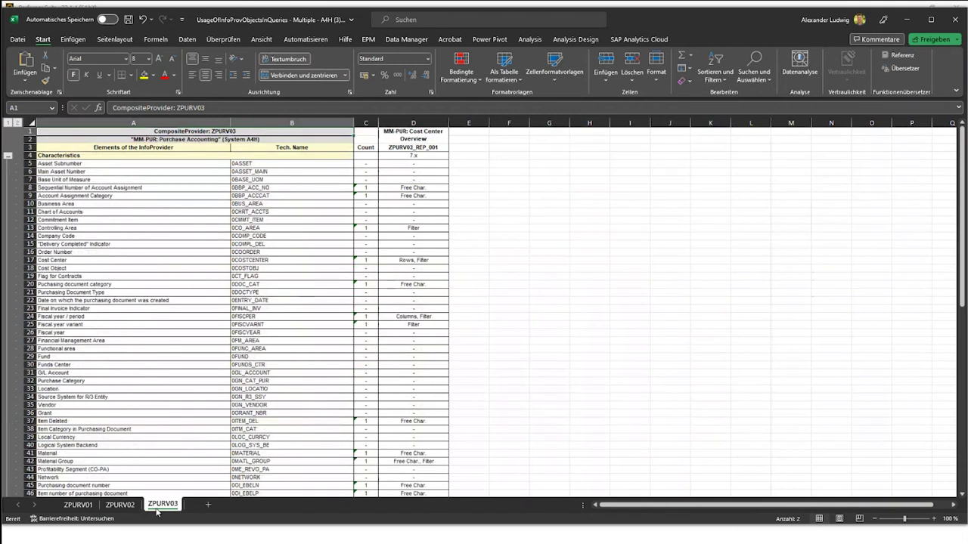
click(119, 506)
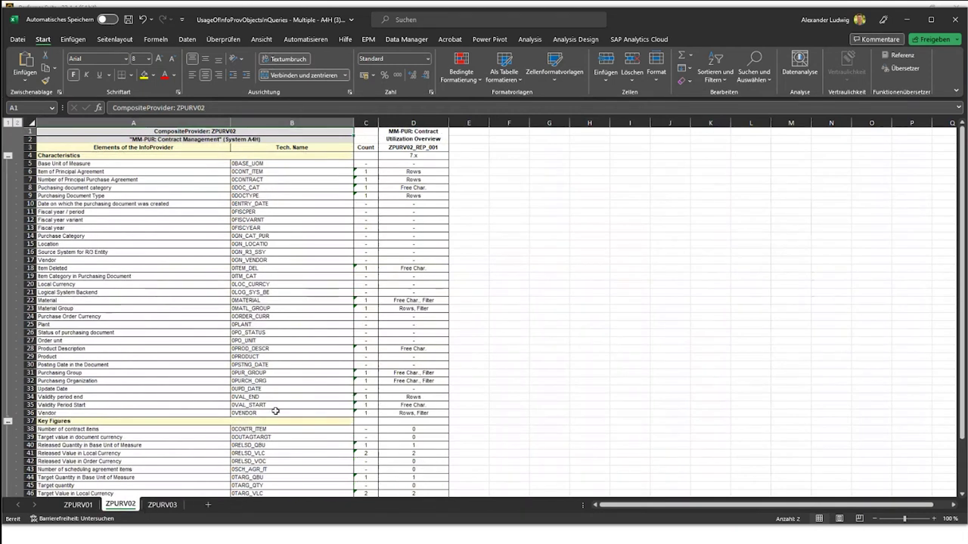
Minimize the workbook and close the Microsoft support page to return to Performer Suite.
click(905, 19)
click(648, 146)
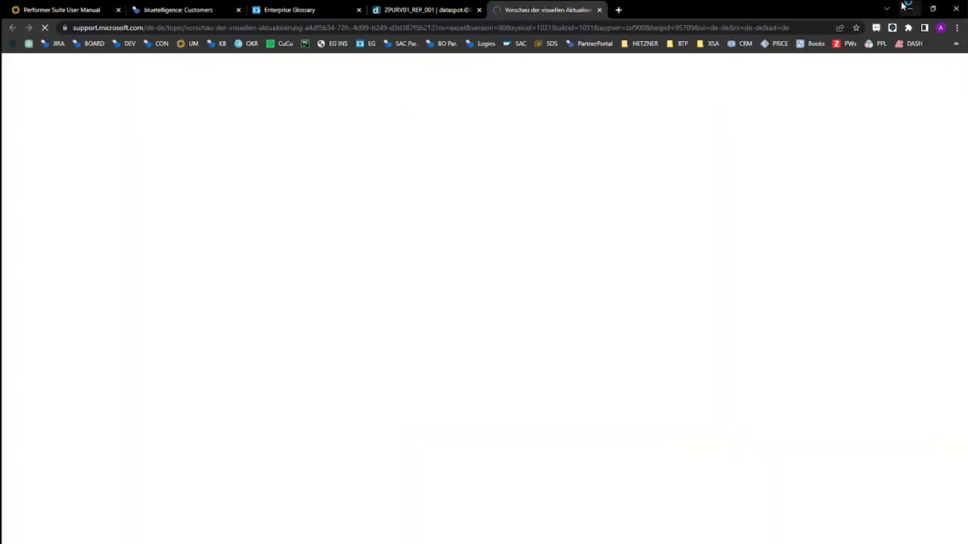
key(alt+F4)
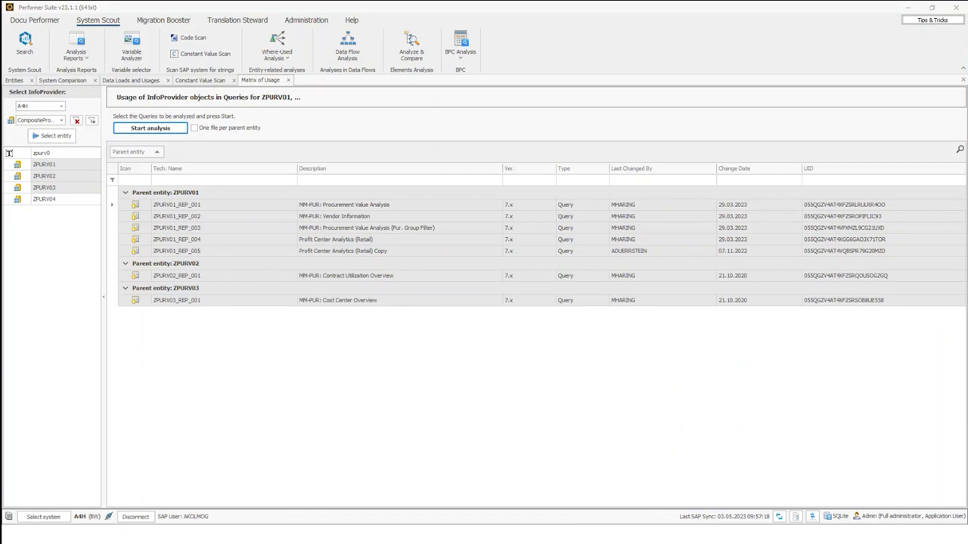
key(alt+Tab)
key(Right)
key(Right)
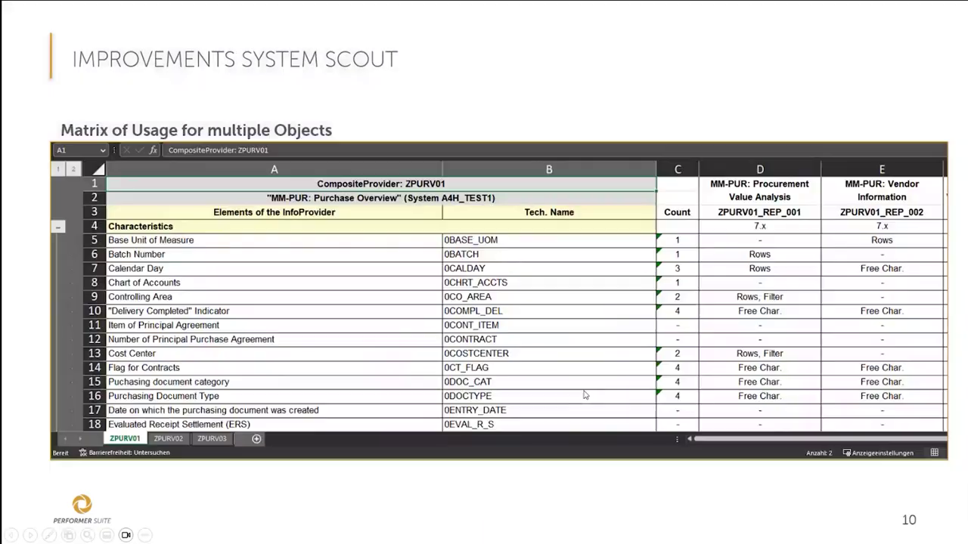
key(Right)
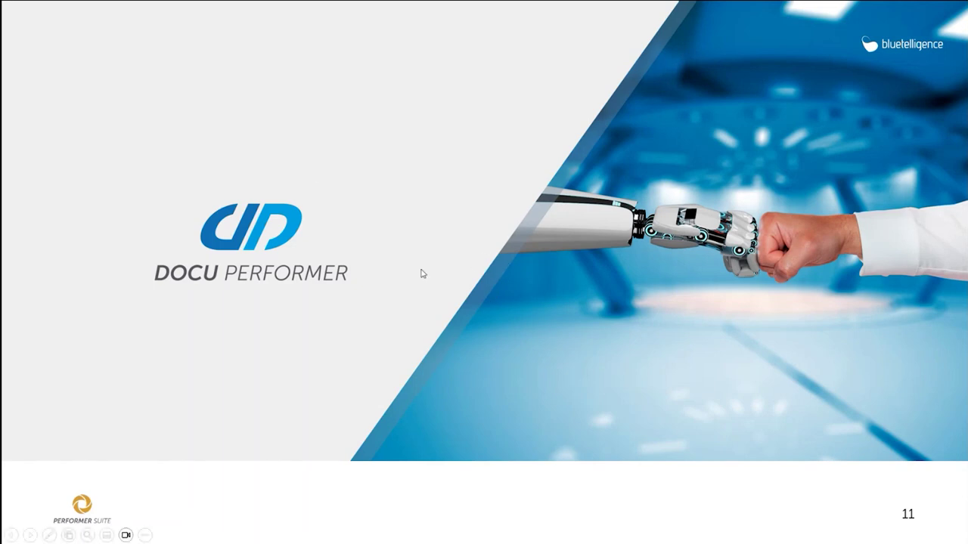
key(Right)
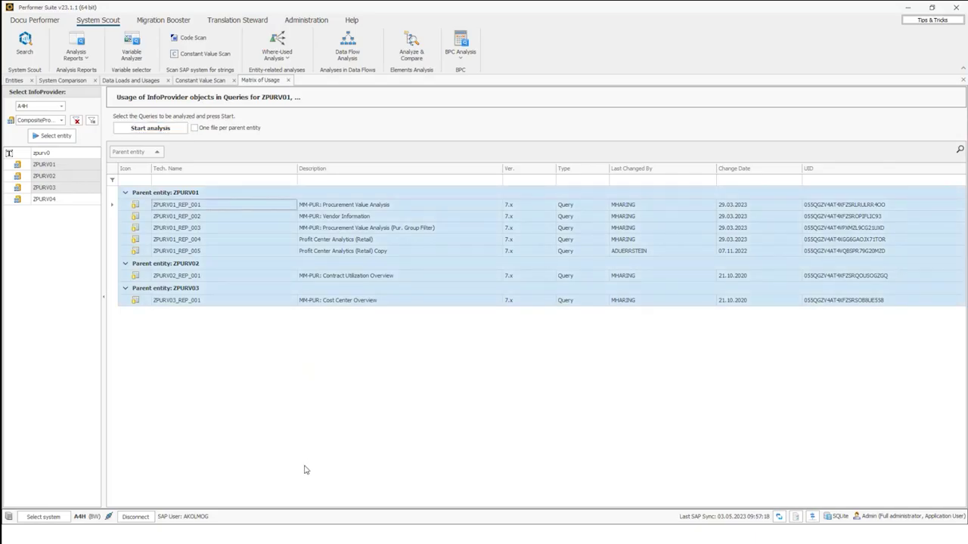
Open the PROCUREMENT DOCUMENTATION scenario from the Procurement folder under Supply Chain Management in Docu Performer's Scenario Directory.
click(20, 21)
click(18, 51)
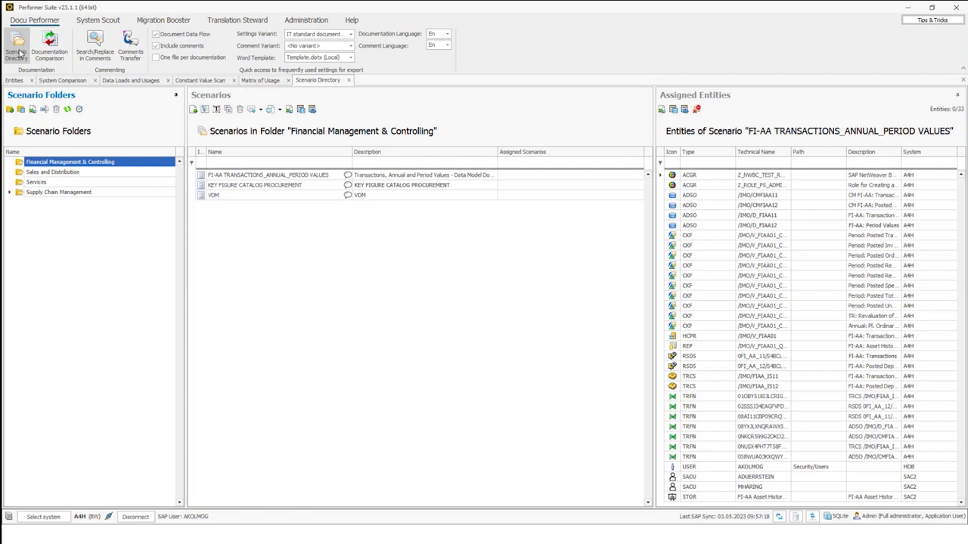
click(10, 193)
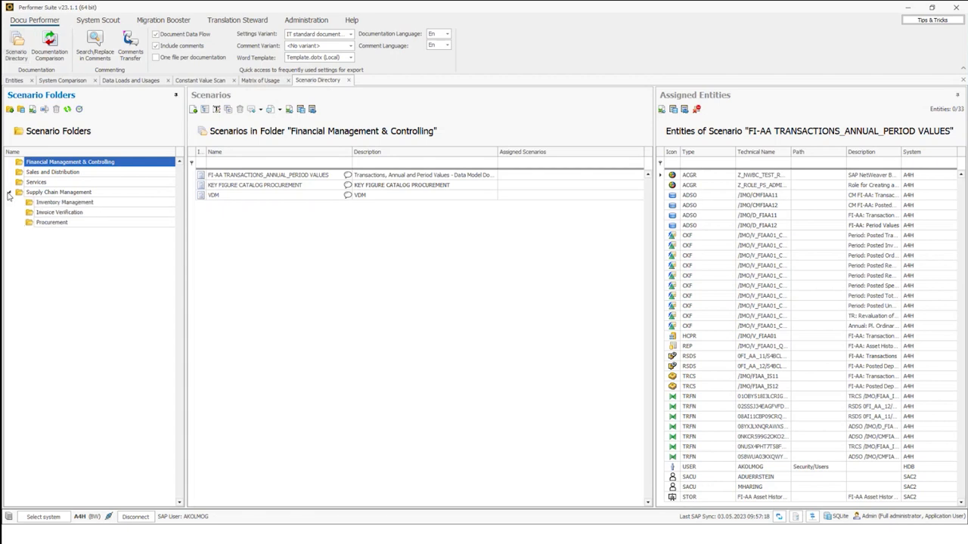
click(47, 224)
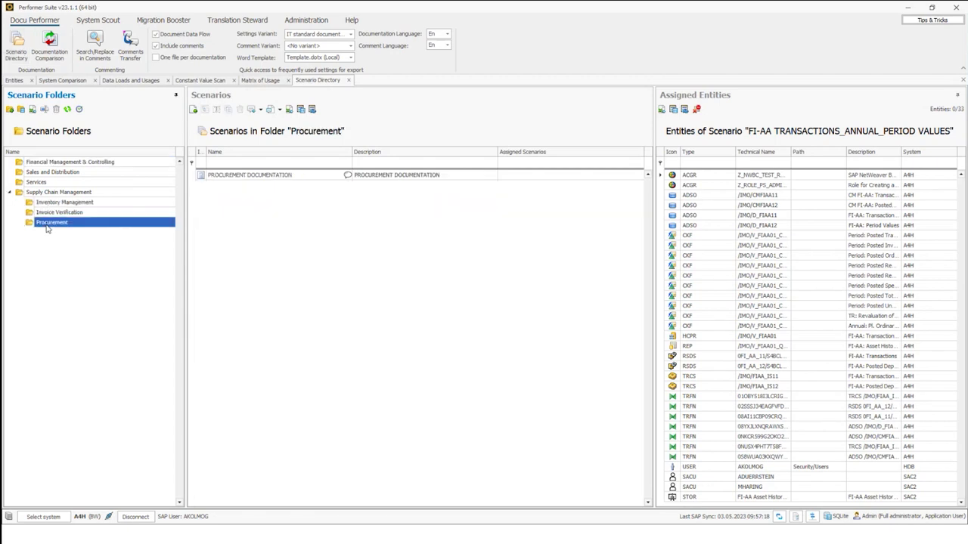
click(235, 180)
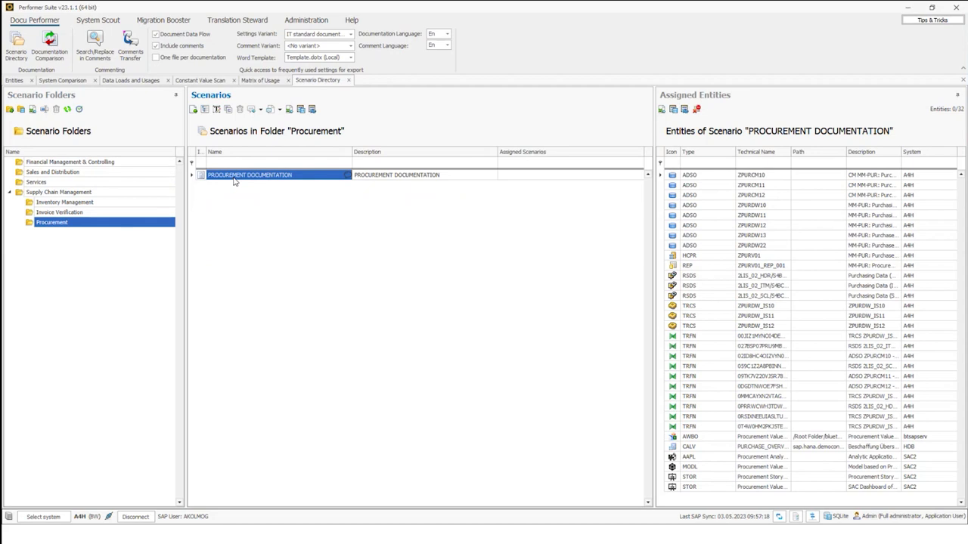
double_click(235, 179)
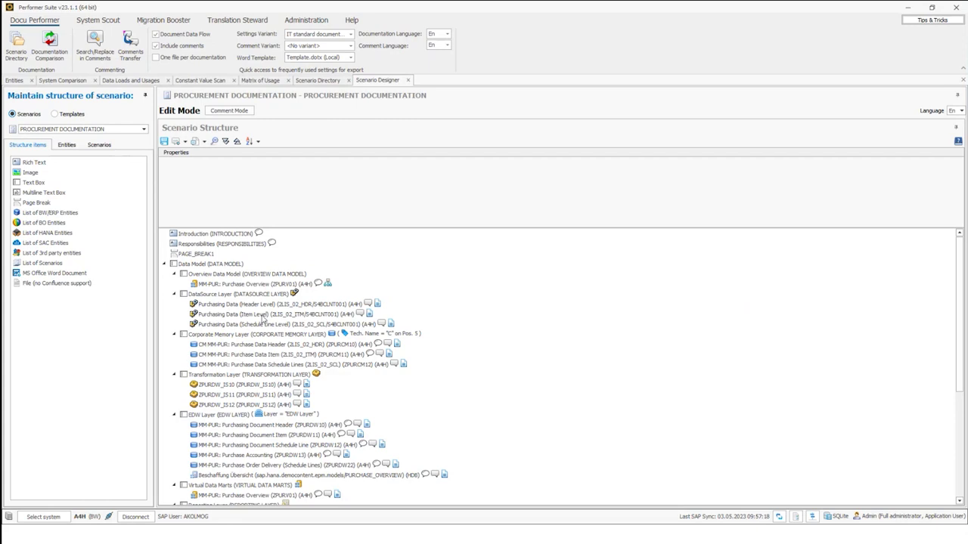
Add a File structure item to the scenario between the Presentation Layer entities and the Transformations section.
click(227, 235)
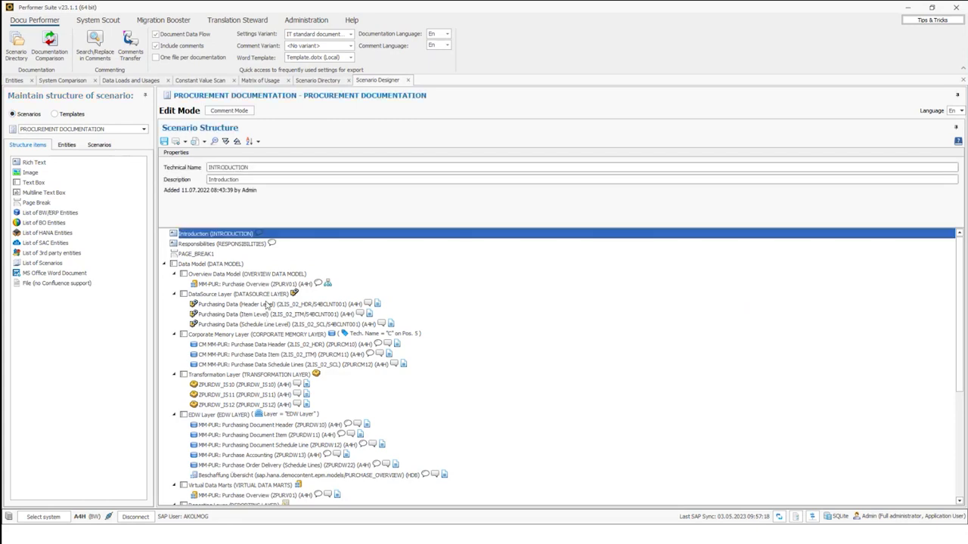
click(47, 164)
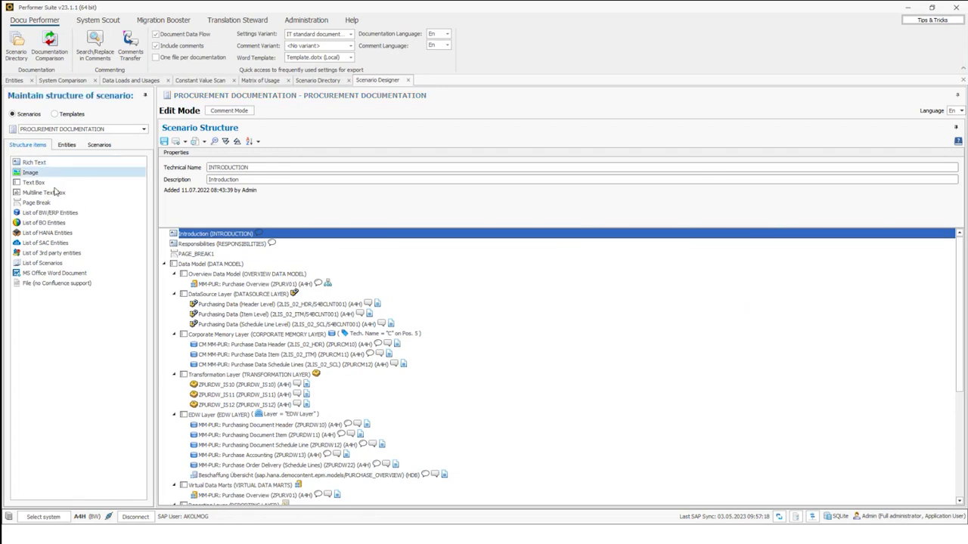
click(41, 285)
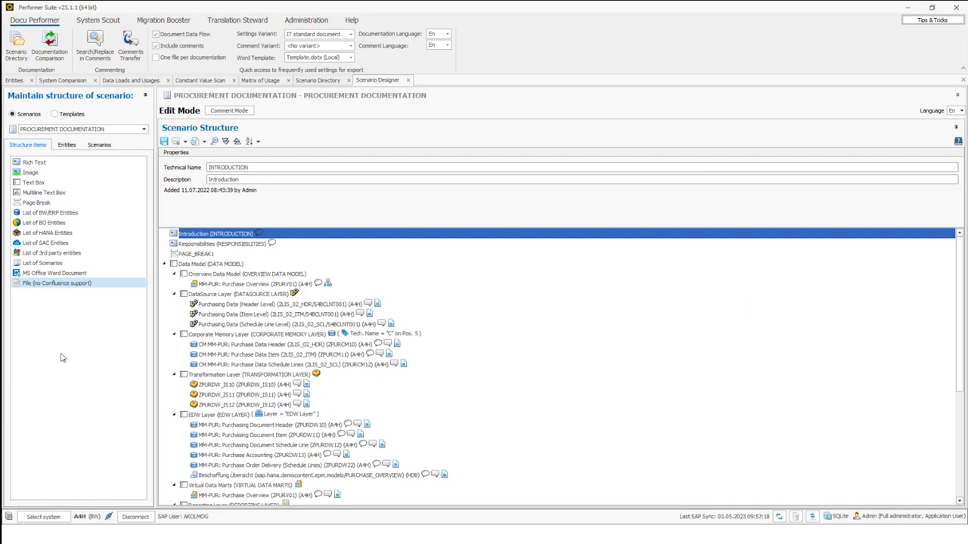
scroll(264, 378, down, 6)
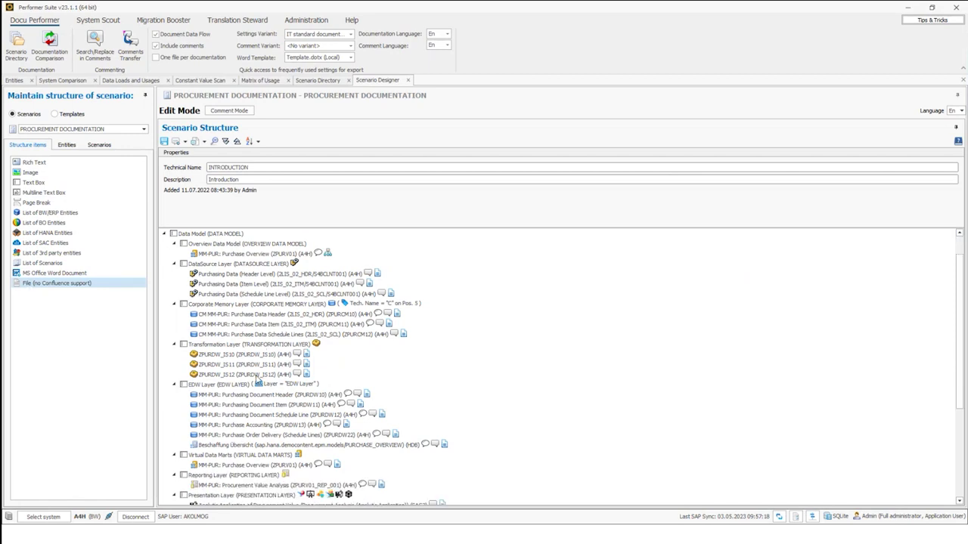
drag(28, 286, 184, 399)
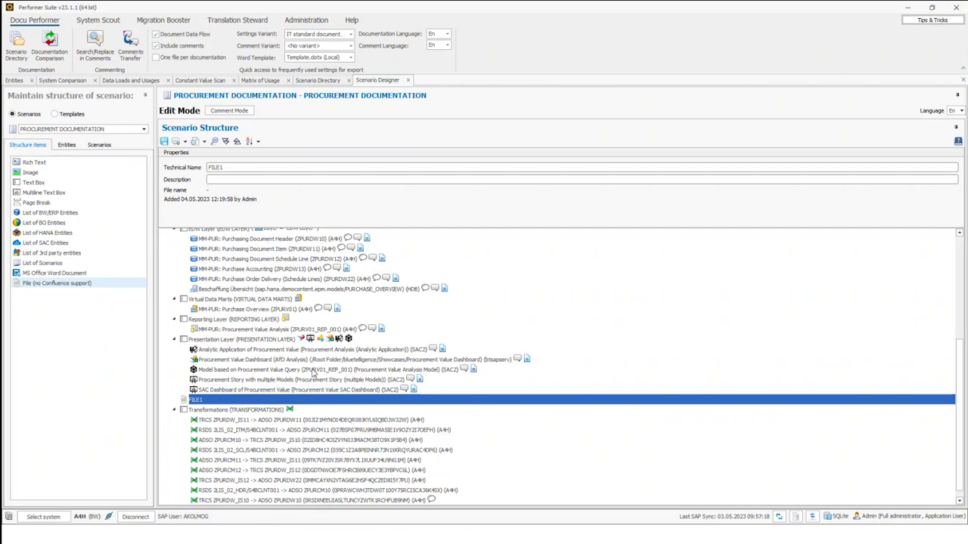
Upload Transport_List_Procurement.xlsx from the Whats New Webinar 231 folder into the FILE1 item.
scroll(312, 372, up, 6)
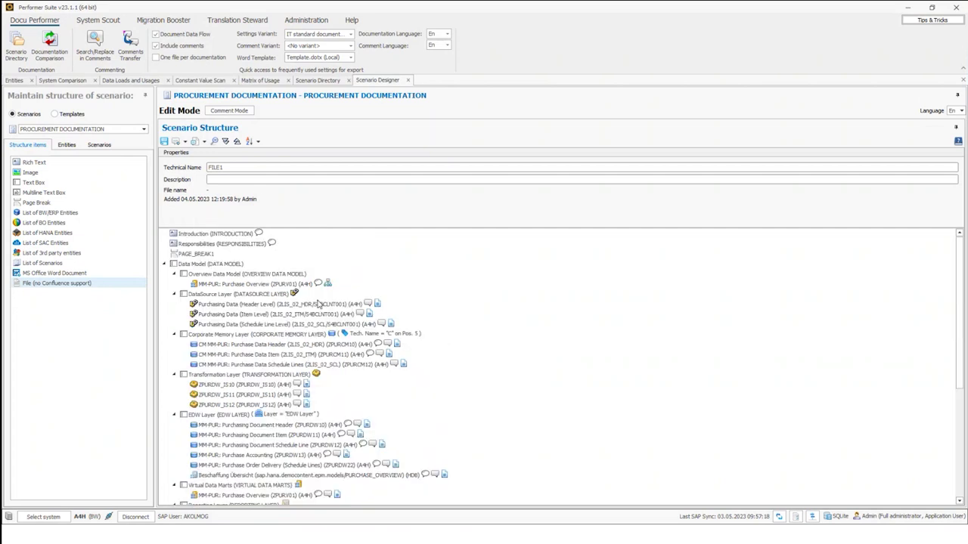
click(202, 235)
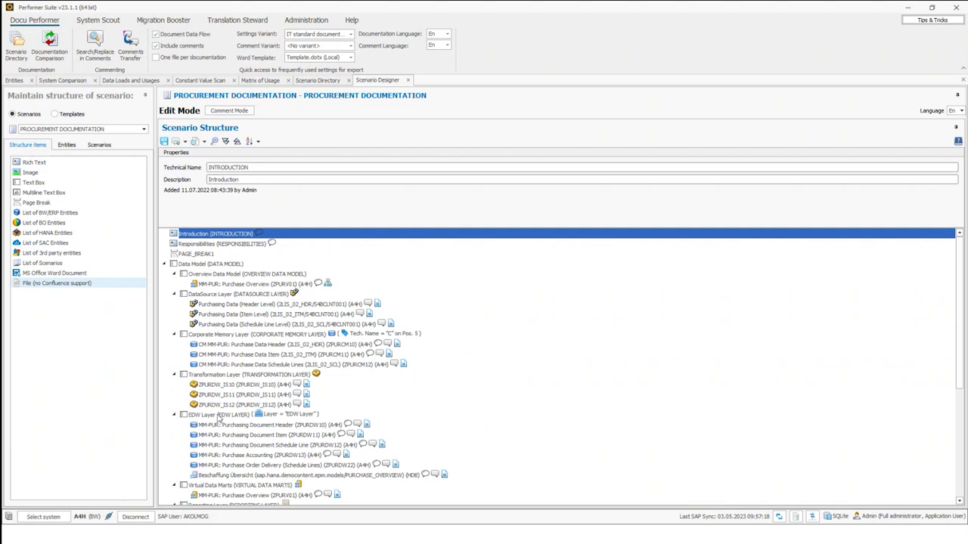
scroll(237, 439, down, 6)
click(191, 391)
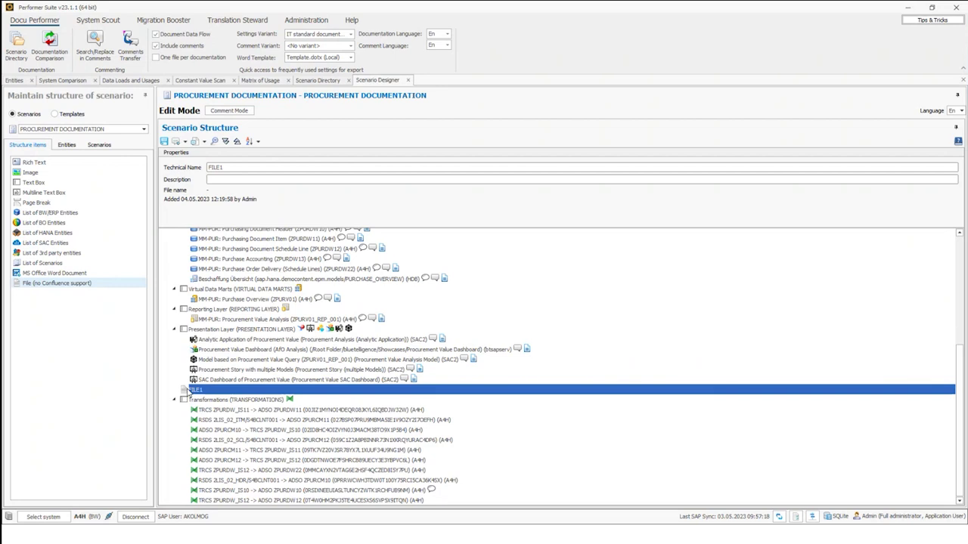
right_click(219, 390)
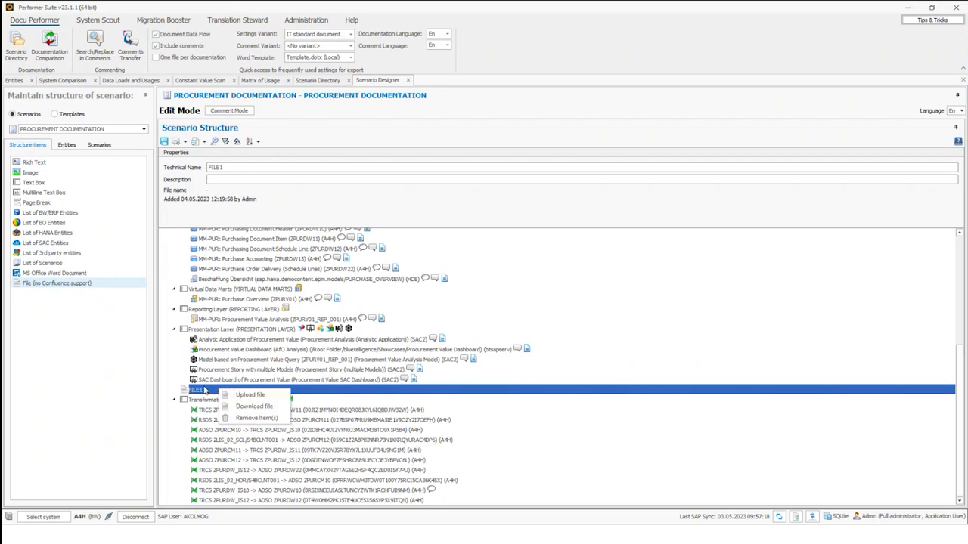
click(248, 396)
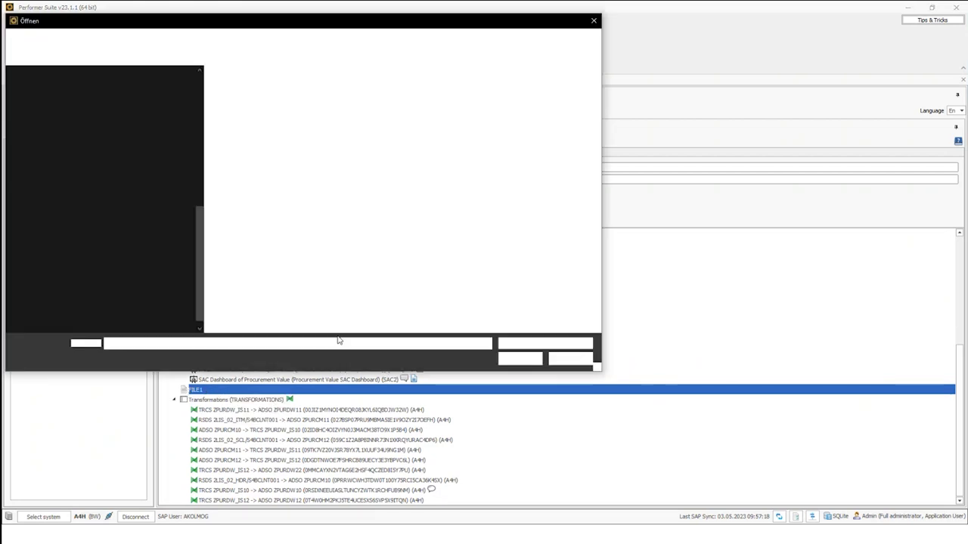
click(253, 98)
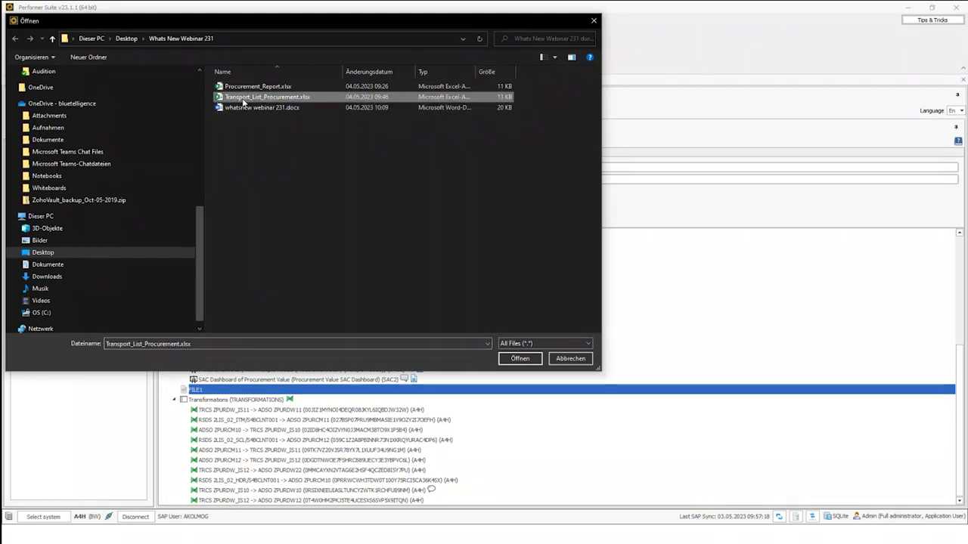
key(Return)
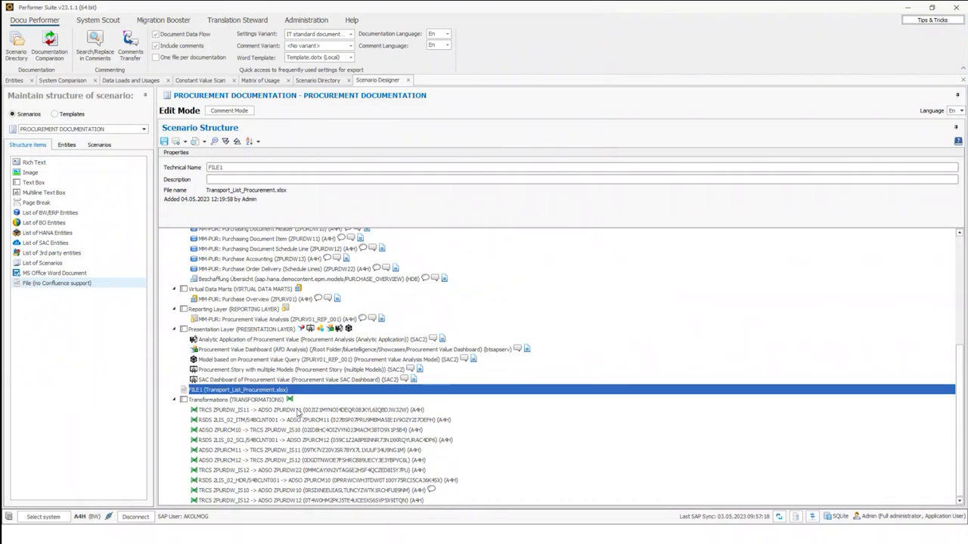
Export the PROCUREMENT DOCUMENTATION scenario and go to the table of contents in the exported PDF document.
click(179, 143)
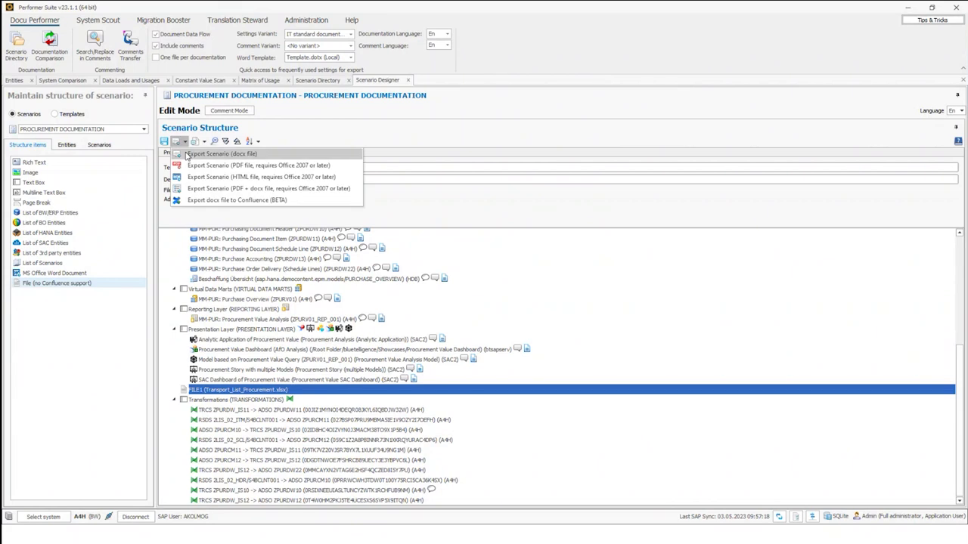
click(187, 154)
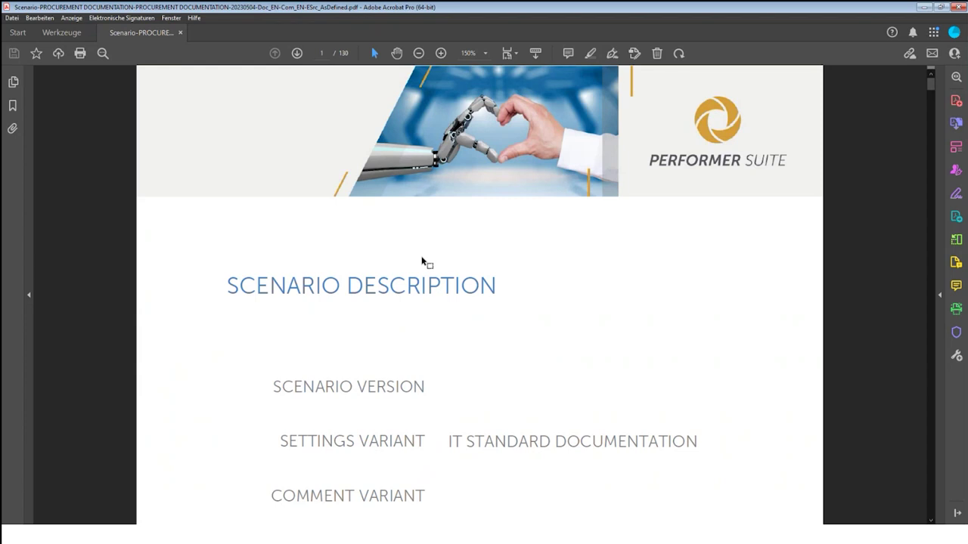
scroll(429, 319, down, 3)
scroll(378, 311, down, 15)
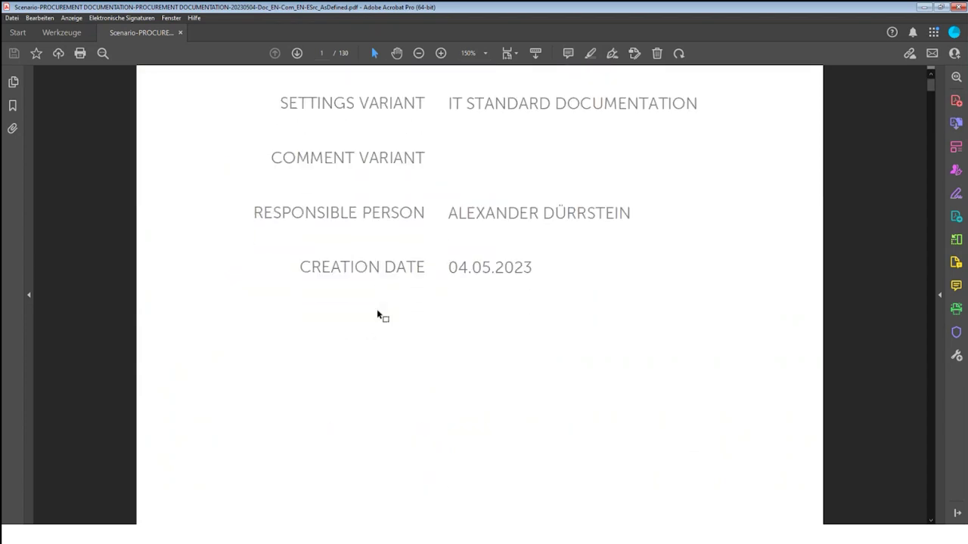
scroll(378, 331, down, 6)
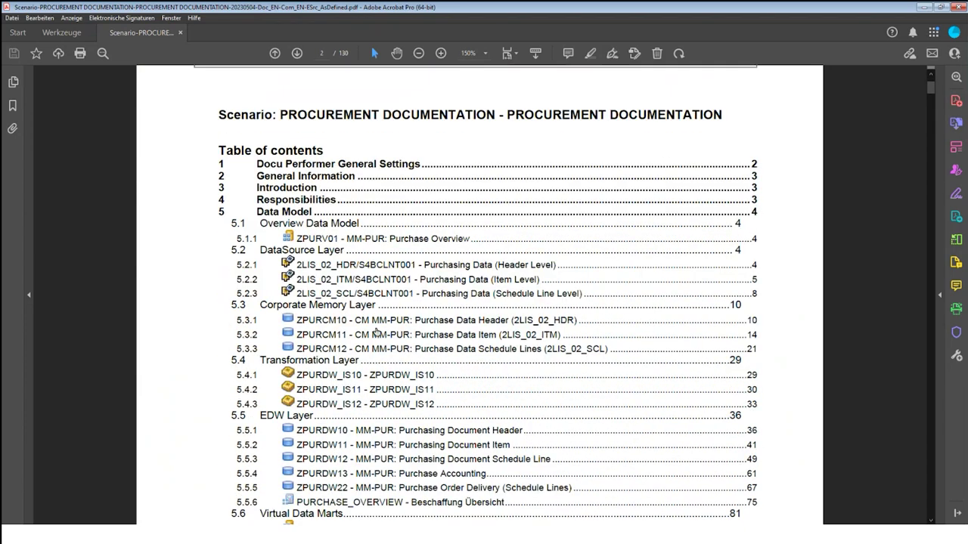
scroll(317, 476, down, 1)
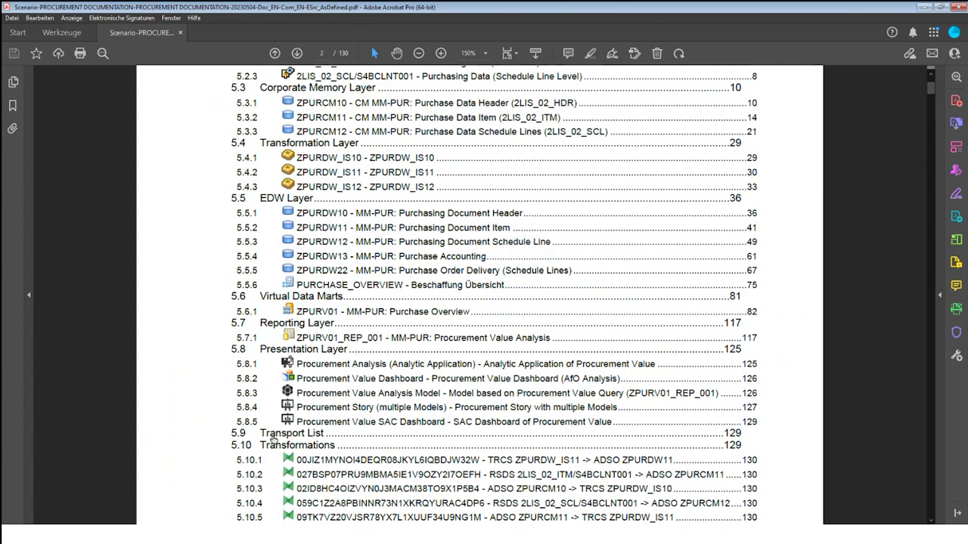
Open the linked Transport_List_Procurement.xlsx from the Transport List chapter of the PDF, allowing the external file access.
click(272, 437)
scroll(219, 125, up, 1)
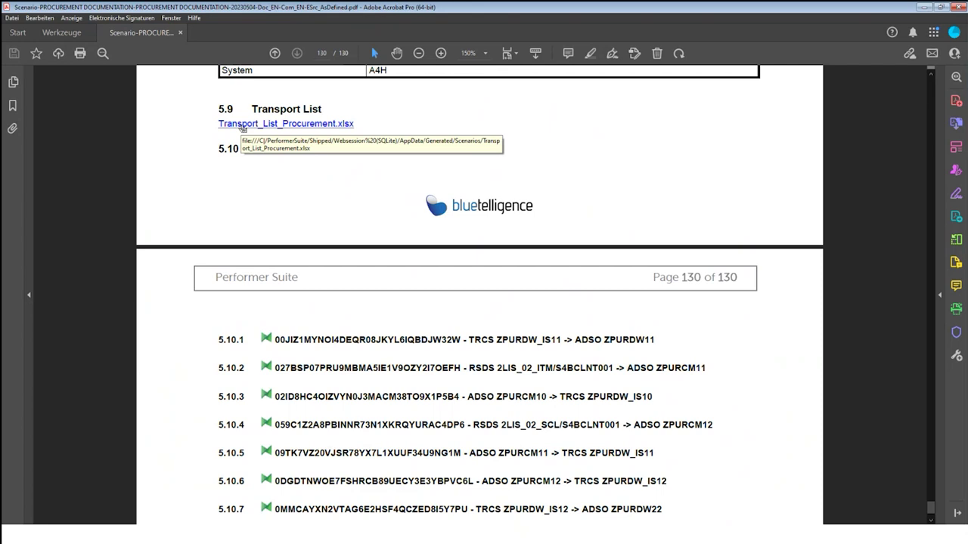
click(242, 125)
click(482, 305)
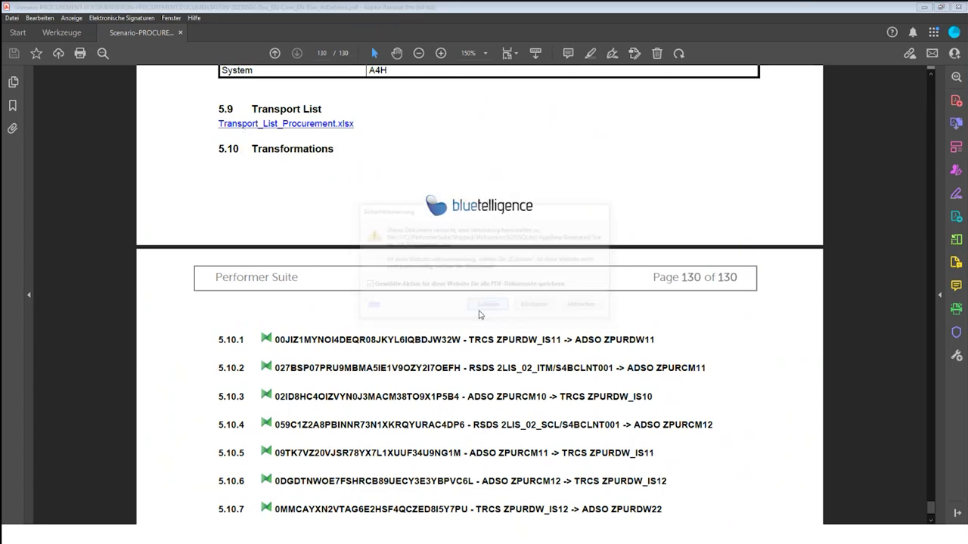
click(519, 319)
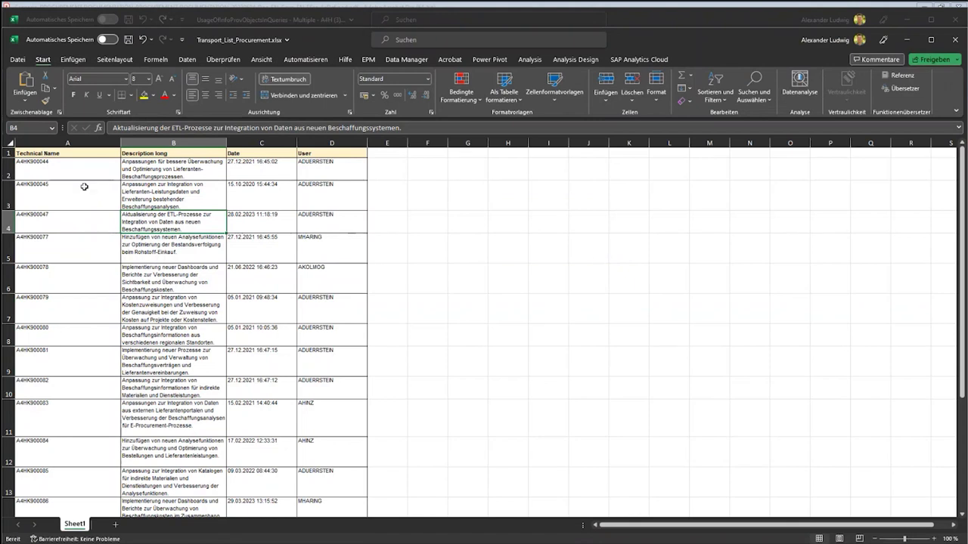
Examine the technical names, descriptions, dates and users in the transport list, and minimize the workbook.
click(51, 171)
shift+click(333, 387)
click(324, 317)
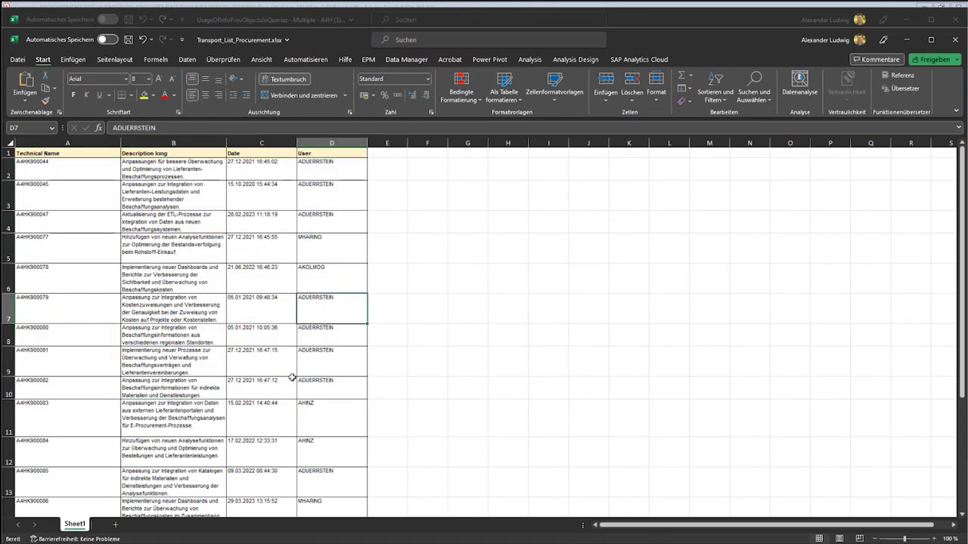
scroll(292, 378, down, 1)
scroll(285, 395, up, 1)
click(907, 40)
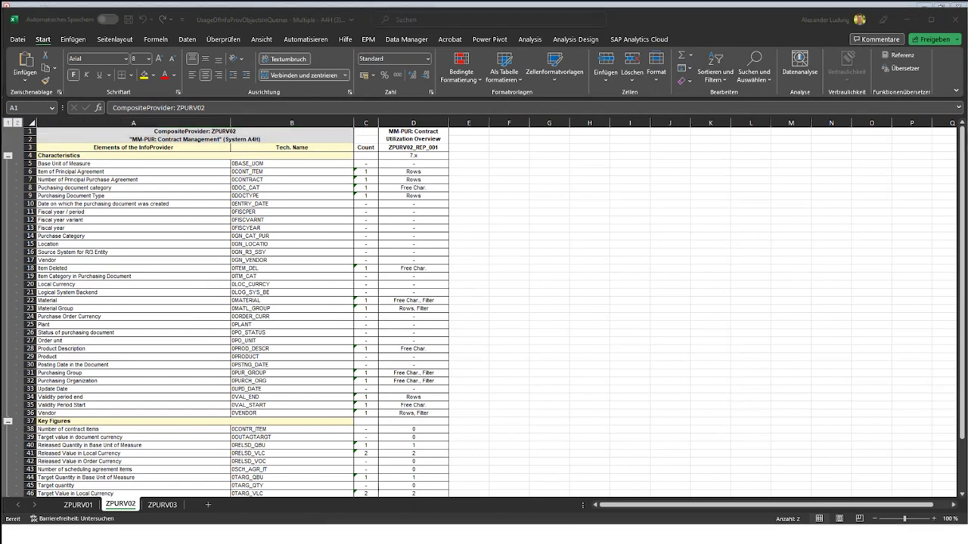
key(alt+Tab)
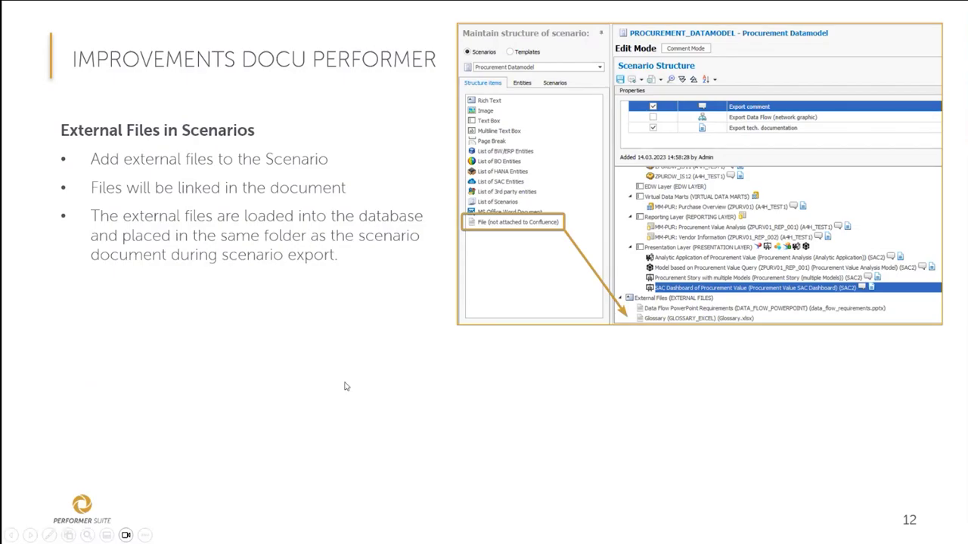
click(344, 386)
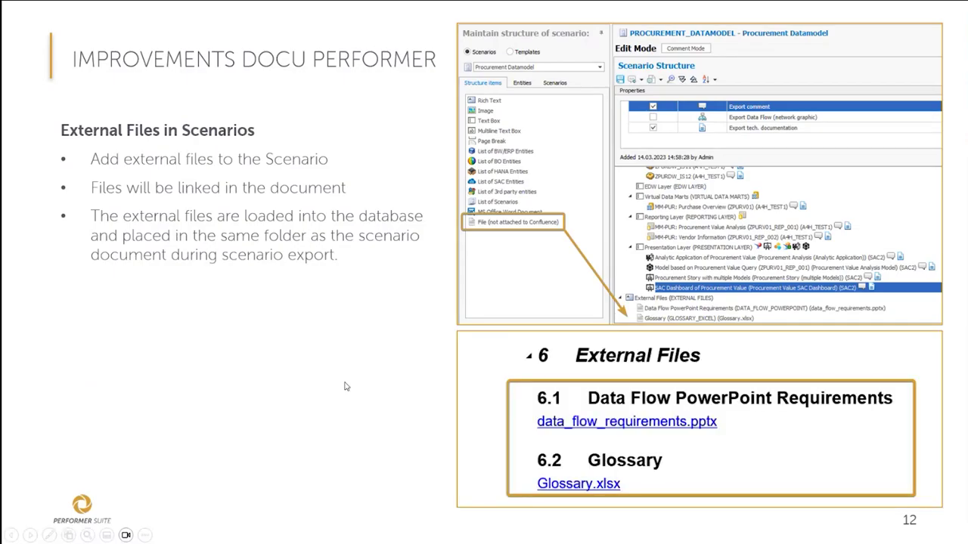
click(143, 313)
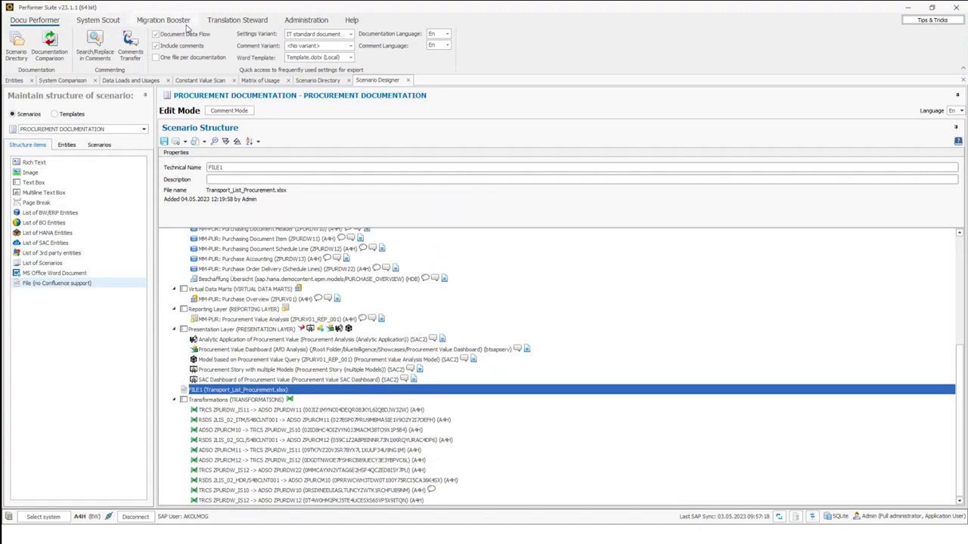
Open the Query SetCard Designer from the documentation administration in Performer Suite and load SetCard_1.
click(306, 20)
click(161, 52)
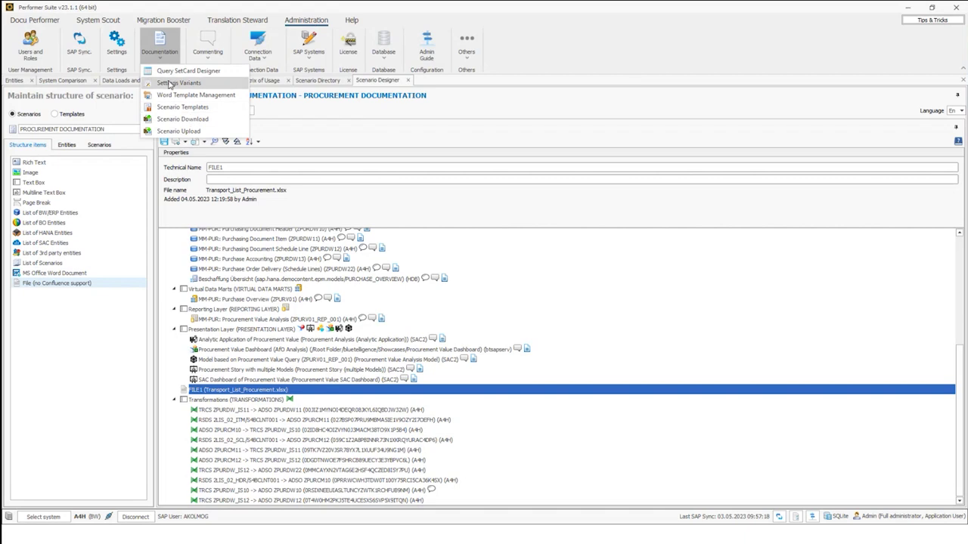
click(176, 71)
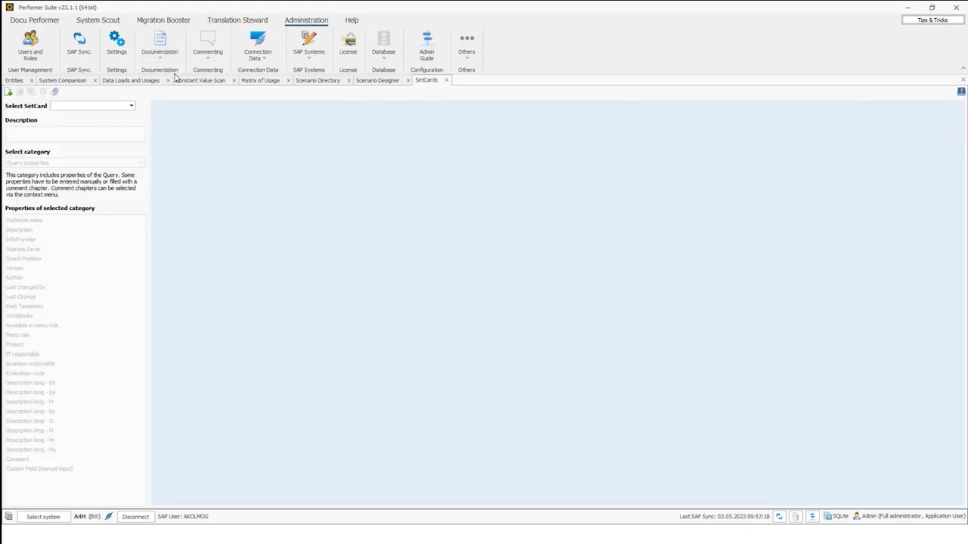
click(130, 106)
click(114, 117)
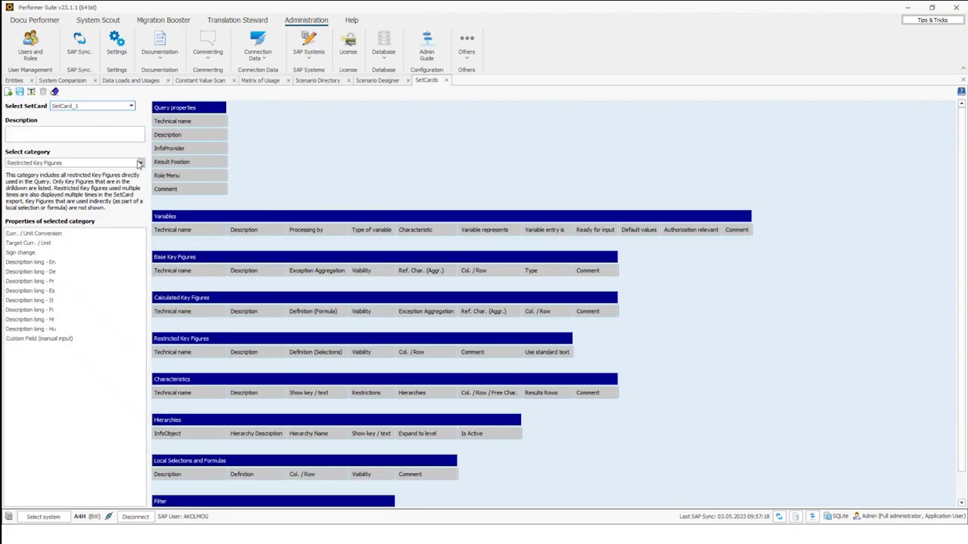
Add a Cell definitions section to SetCard_1 with Description, Position Matrix - Column, Position Matrix - Row and Definition (Formula).
click(139, 164)
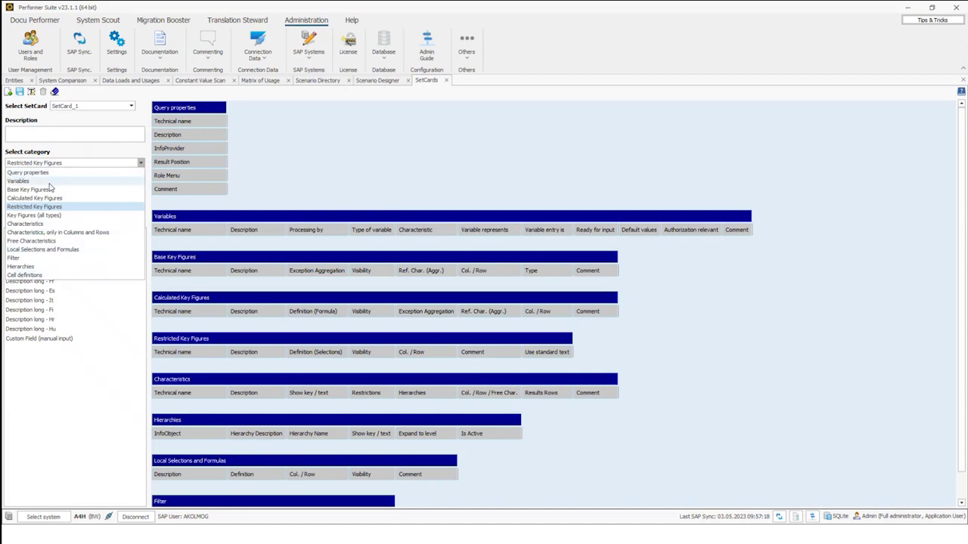
click(50, 275)
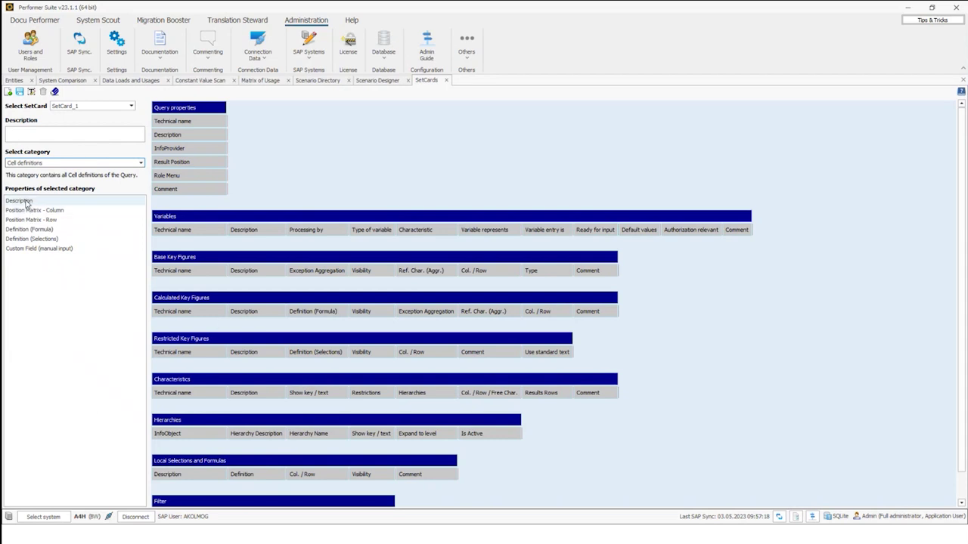
click(29, 203)
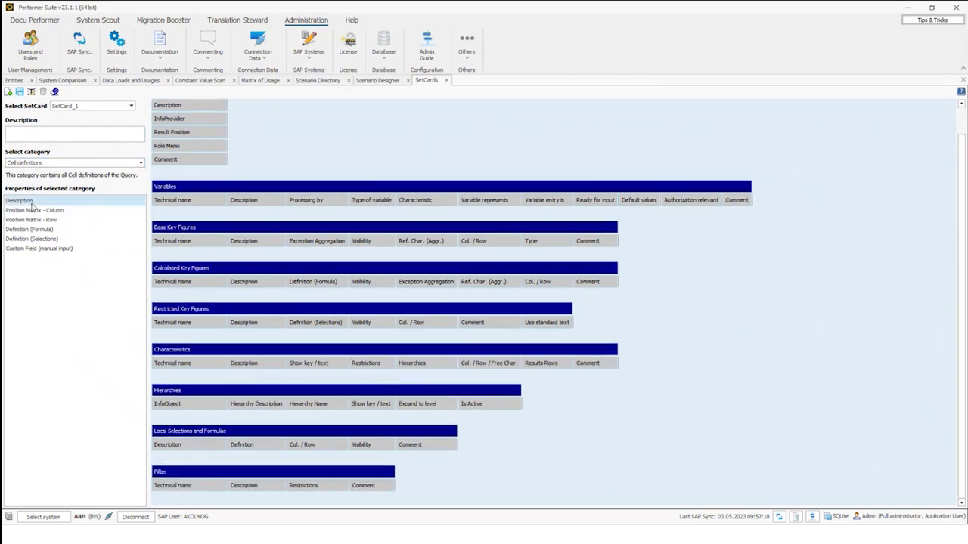
click(32, 210)
drag(20, 205, 687, 364)
drag(33, 209, 249, 491)
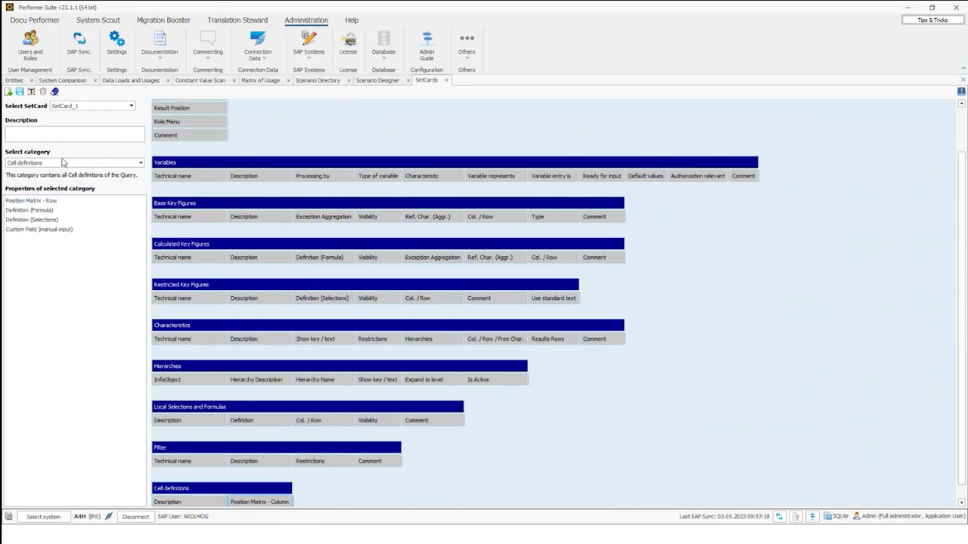
drag(49, 202, 348, 500)
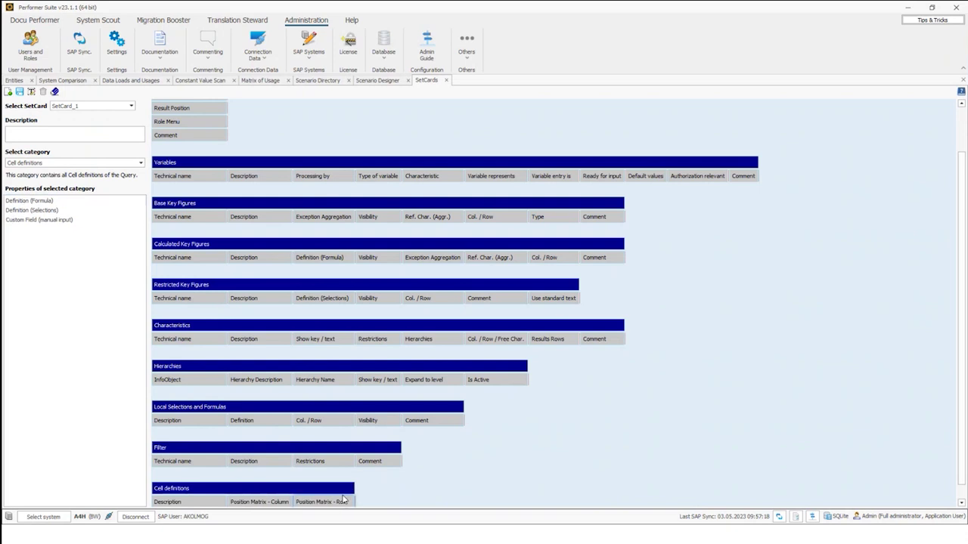
drag(46, 199, 394, 500)
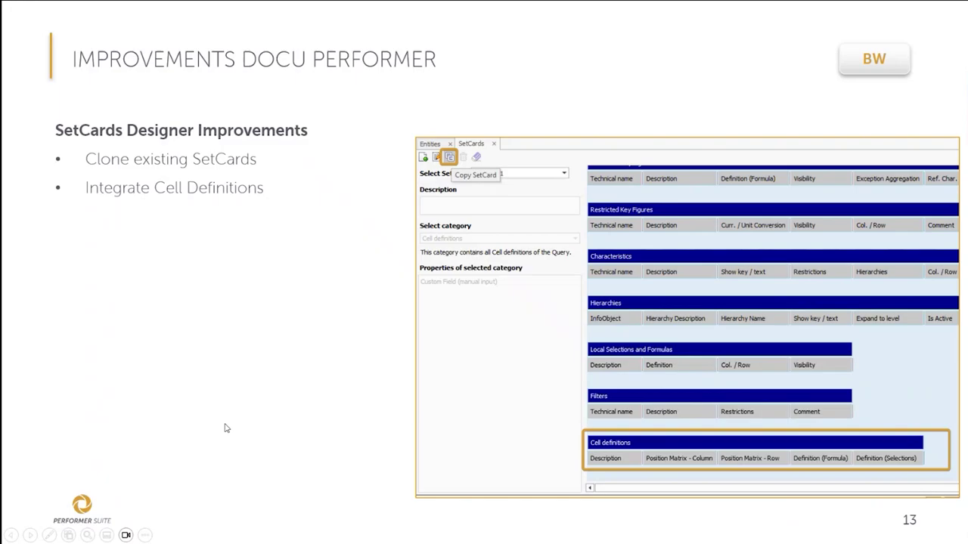
click(328, 372)
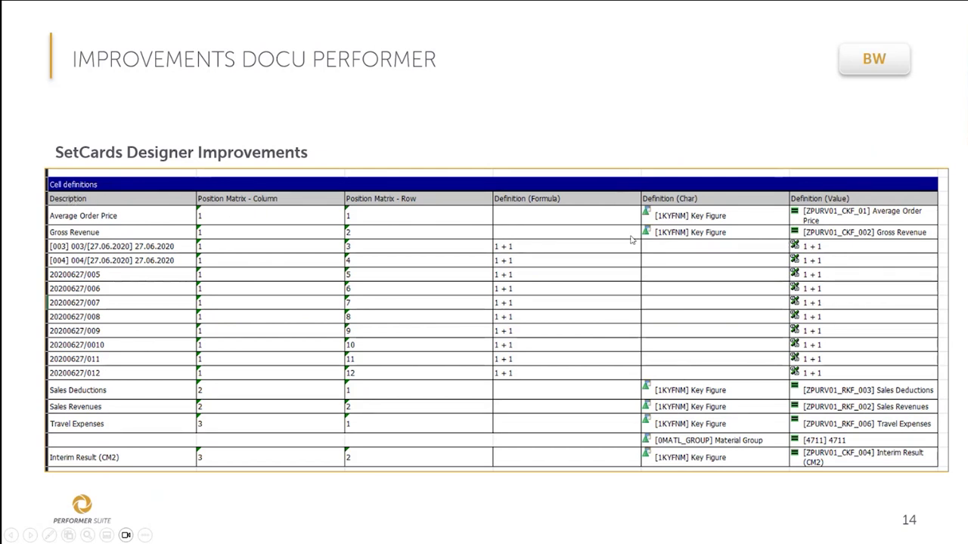
click(381, 108)
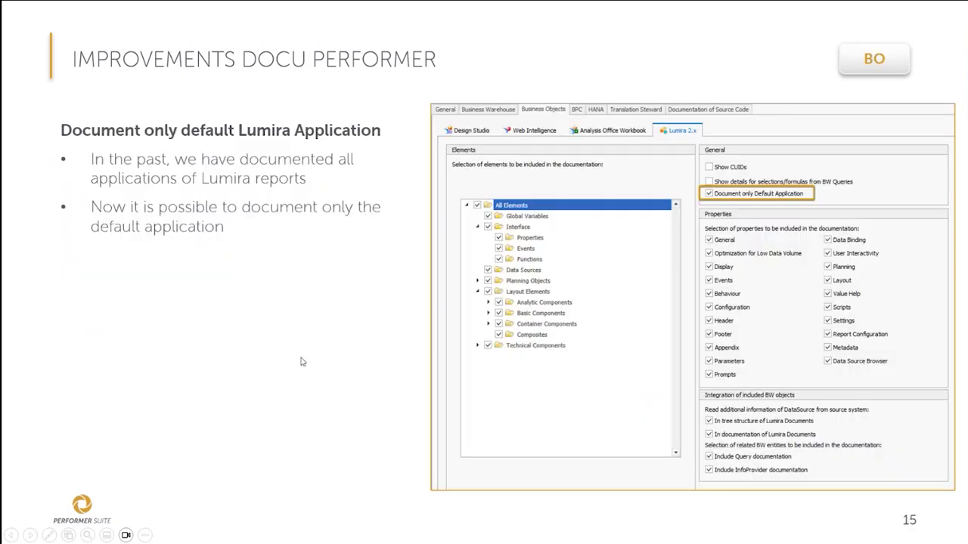